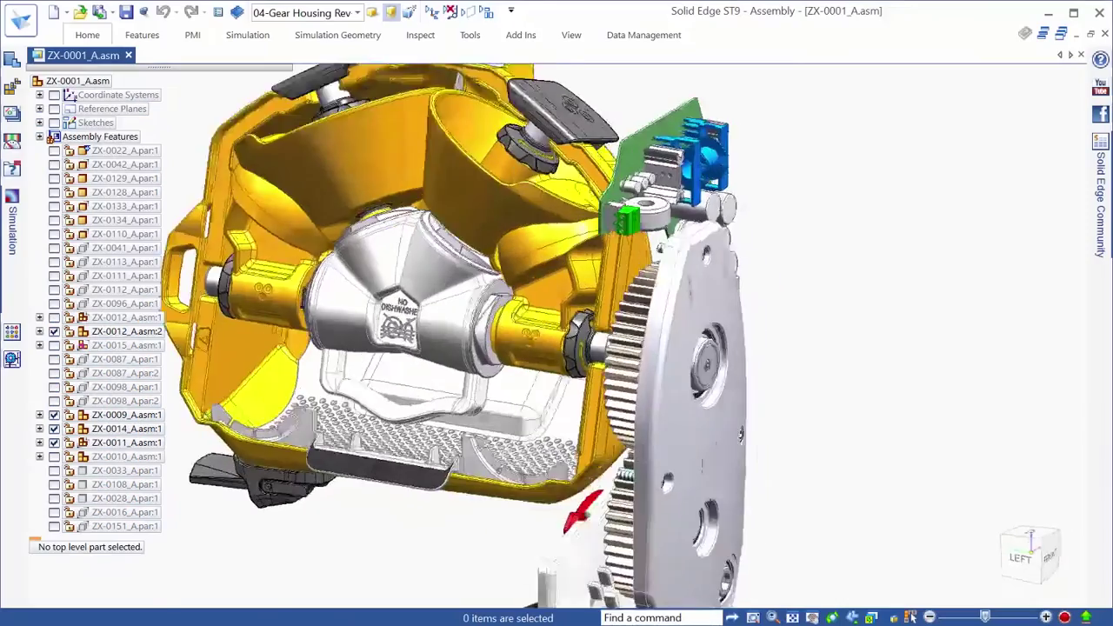
# Edit the blue coil former ZX-0072_A.par in place within the assembly and switch it to the Simplify environment.
pyautogui.scroll(5, 864, 162)
pyautogui.doubleClick(611, 267)
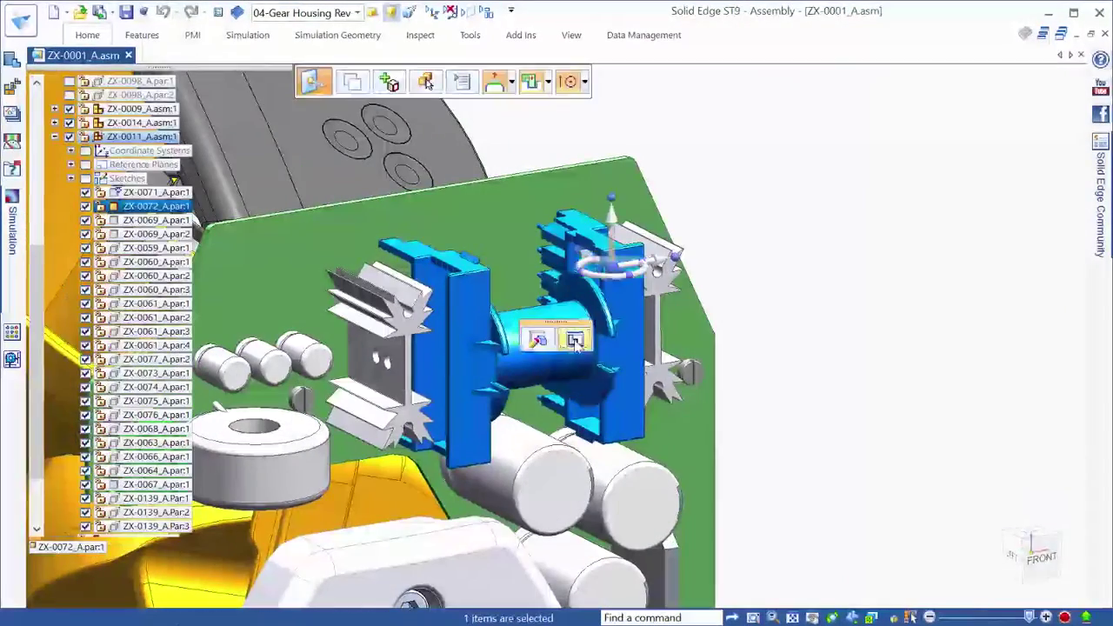
pyautogui.moveTo(711, 162); pyautogui.dragTo(820, 160, button='middle')
pyautogui.scroll(4, 545, 154)
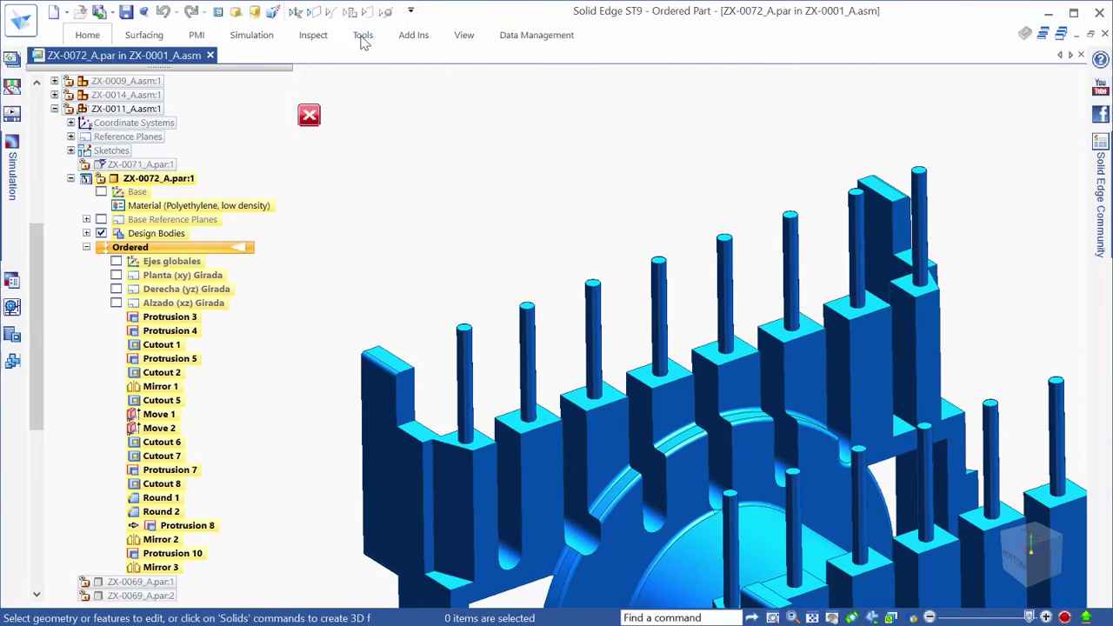
pyautogui.click(362, 39)
pyautogui.click(48, 95)
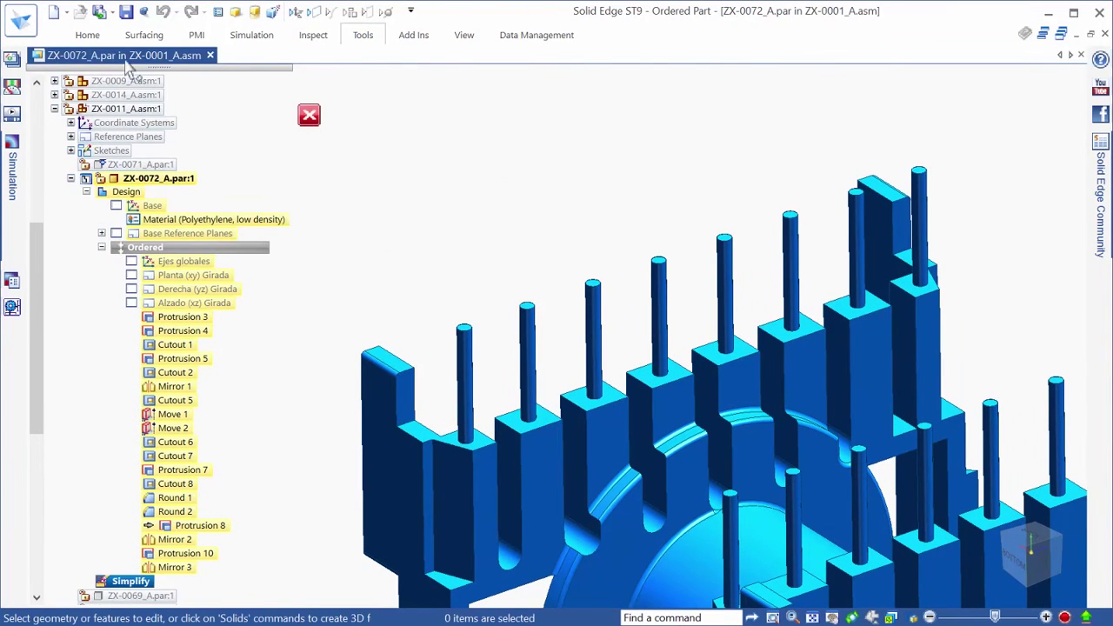
# Enclose the slotted upper section of the coil former's far wall in a box, filling in its slots.
pyautogui.click(87, 37)
pyautogui.click(648, 87)
pyautogui.click(648, 132)
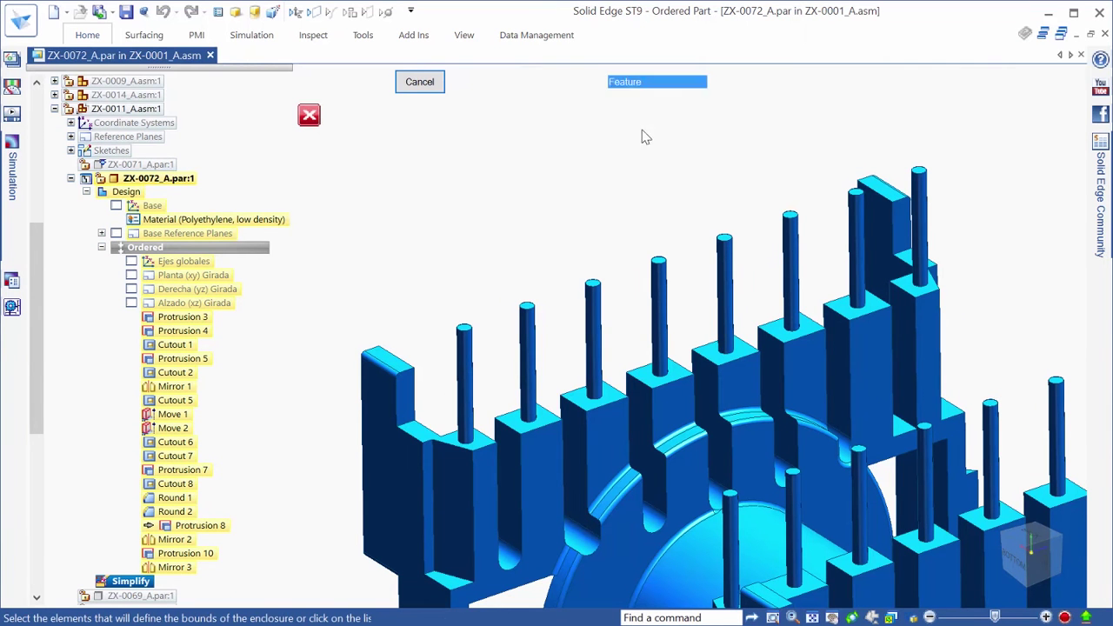
pyautogui.click(637, 87)
pyautogui.click(624, 94)
pyautogui.click(474, 509)
pyautogui.moveTo(782, 396); pyautogui.dragTo(416, 248, button='middle')
pyautogui.rightClick(416, 247)
pyautogui.click(450, 405)
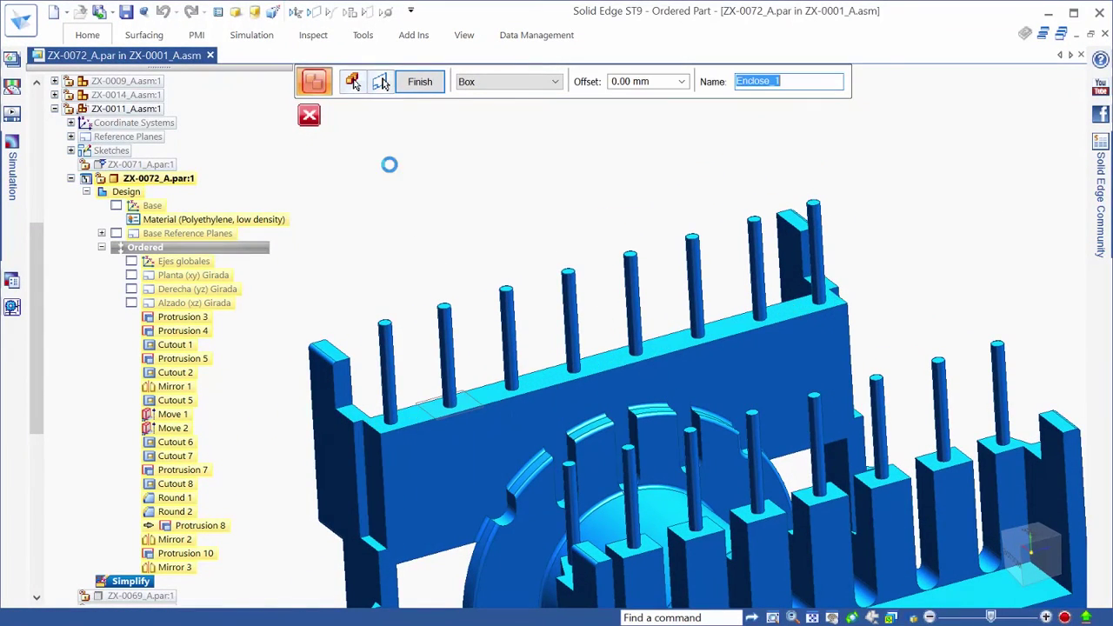
pyautogui.press('Escape')
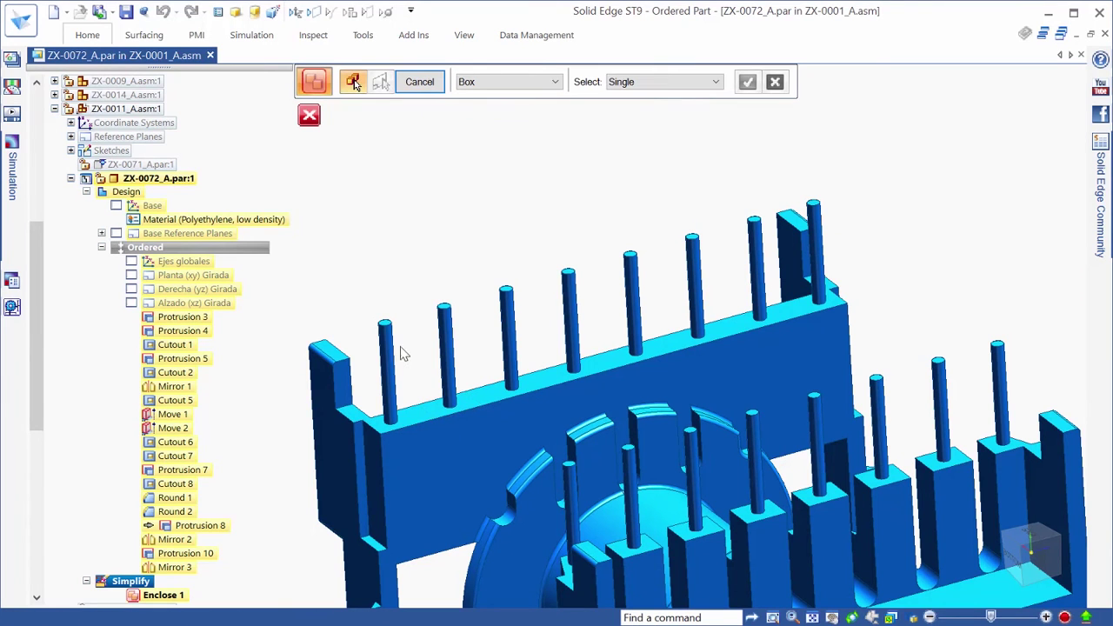
# Enclose the row of pins on the far wall in a single box.
pyautogui.click(389, 362)
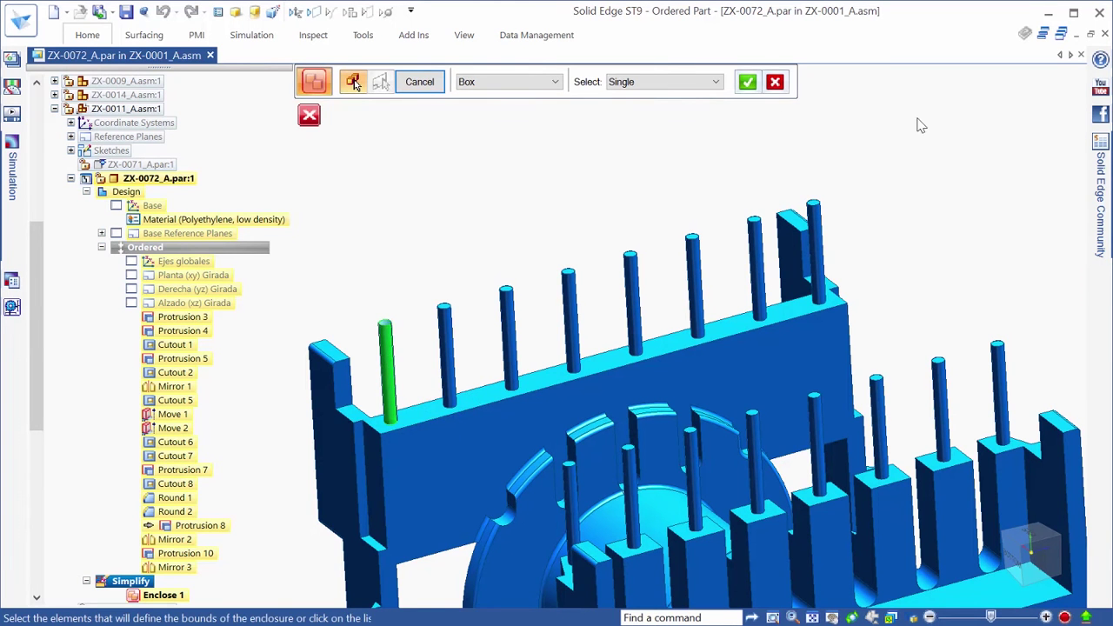
pyautogui.rightClick(863, 169)
pyautogui.click(783, 309)
pyautogui.rightClick(868, 139)
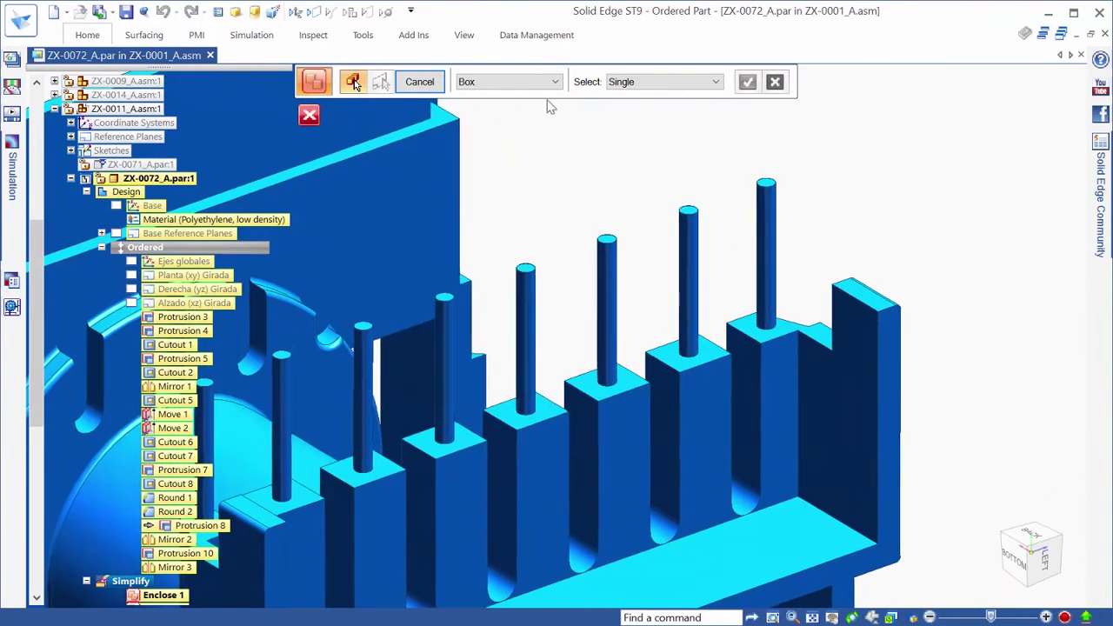
# Enclose the second-to-last post and its pin on the near wall with an Outside Cylinder enclosure at 0.00 mm offset.
pyautogui.click(526, 83)
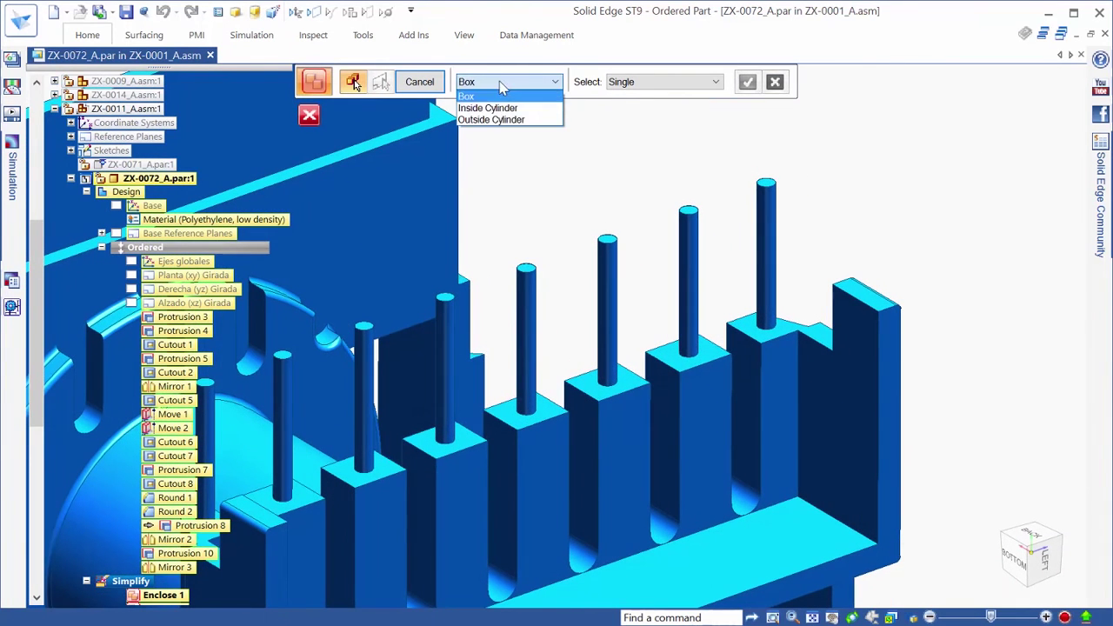
pyautogui.click(664, 379)
pyautogui.click(689, 287)
pyautogui.moveTo(893, 150); pyautogui.dragTo(774, 319, button='middle')
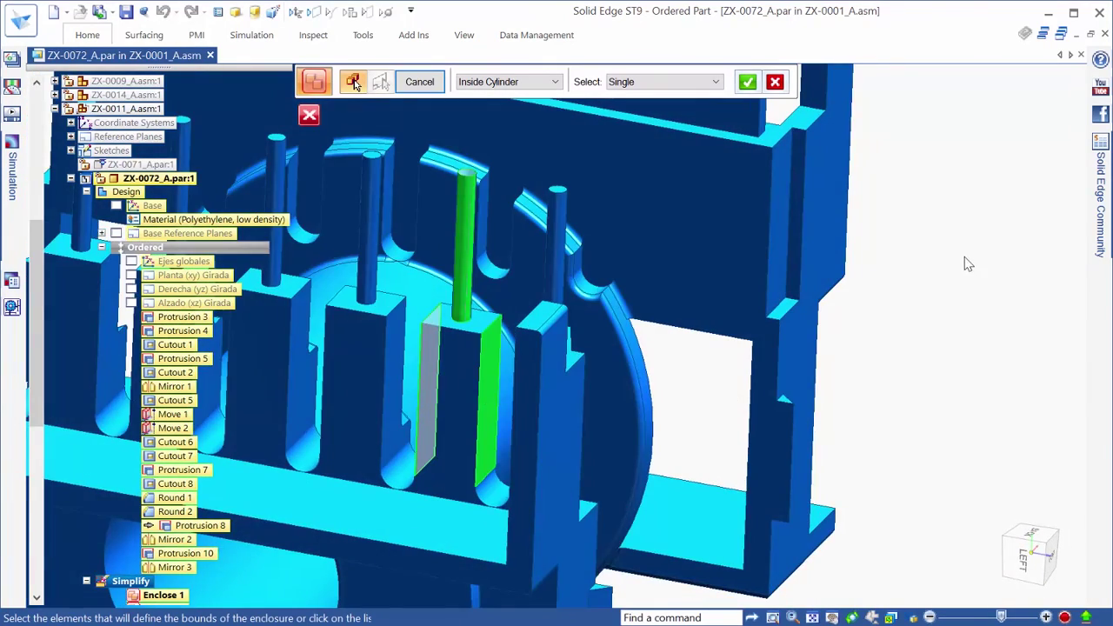
pyautogui.moveTo(967, 263); pyautogui.dragTo(753, 170, button='middle')
pyautogui.rightClick(750, 163)
pyautogui.click(742, 360)
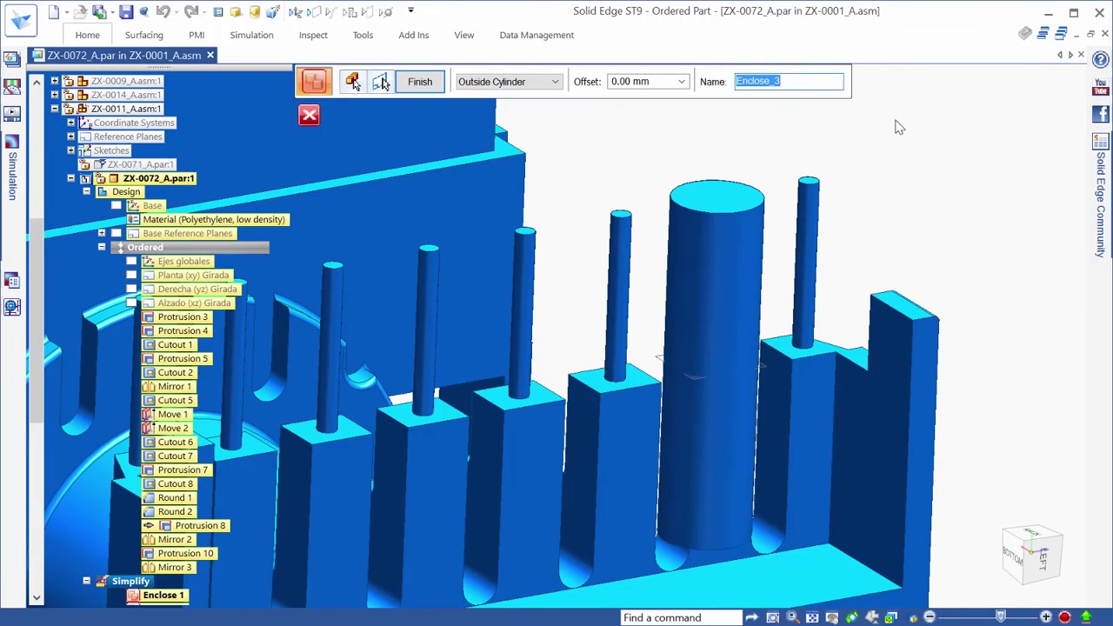
pyautogui.rightClick(895, 127)
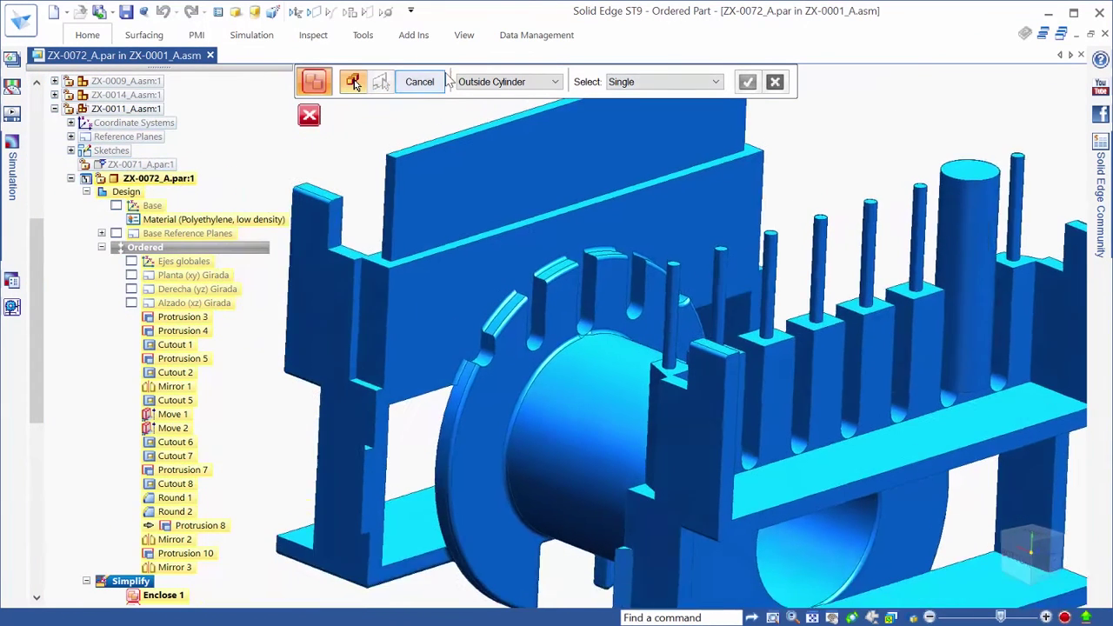
# Enclose the notched round flange of the spool with an Inside Cylinder enclosure using a 1.00 mm offset.
pyautogui.click(475, 81)
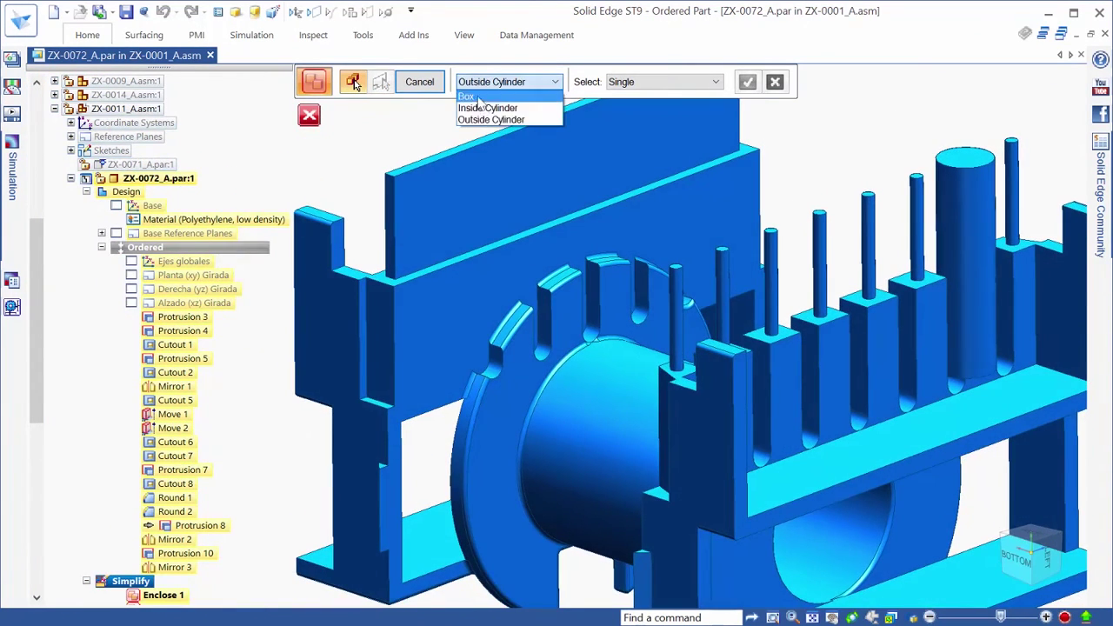
pyautogui.click(480, 108)
pyautogui.click(500, 400)
pyautogui.moveTo(500, 400); pyautogui.dragTo(467, 385, button='middle')
pyautogui.click(474, 387)
pyautogui.click(564, 426)
pyautogui.moveTo(600, 542); pyautogui.dragTo(335, 147, button='middle')
pyautogui.scroll(3, 336, 147)
pyautogui.rightClick(343, 137)
pyautogui.click(423, 310)
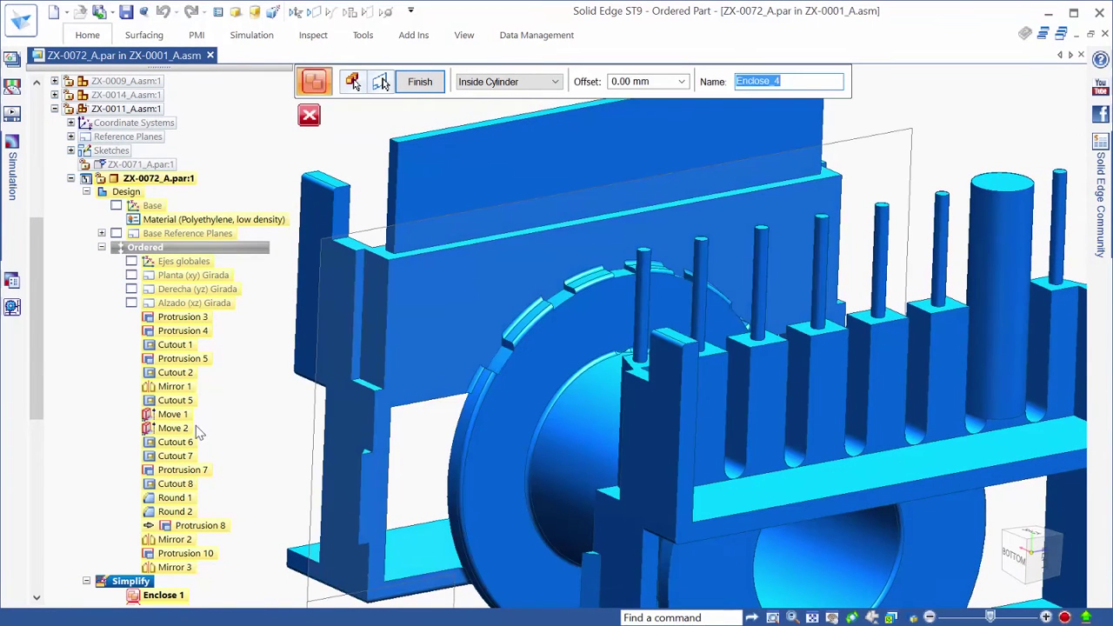
pyautogui.press('Tab')
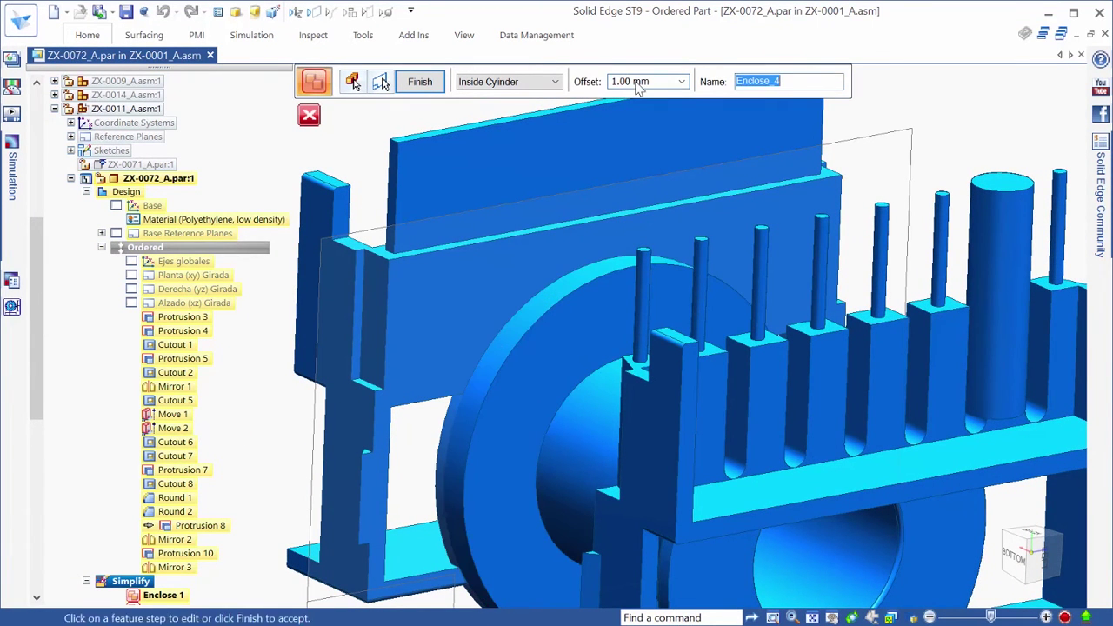
pyautogui.click(419, 82)
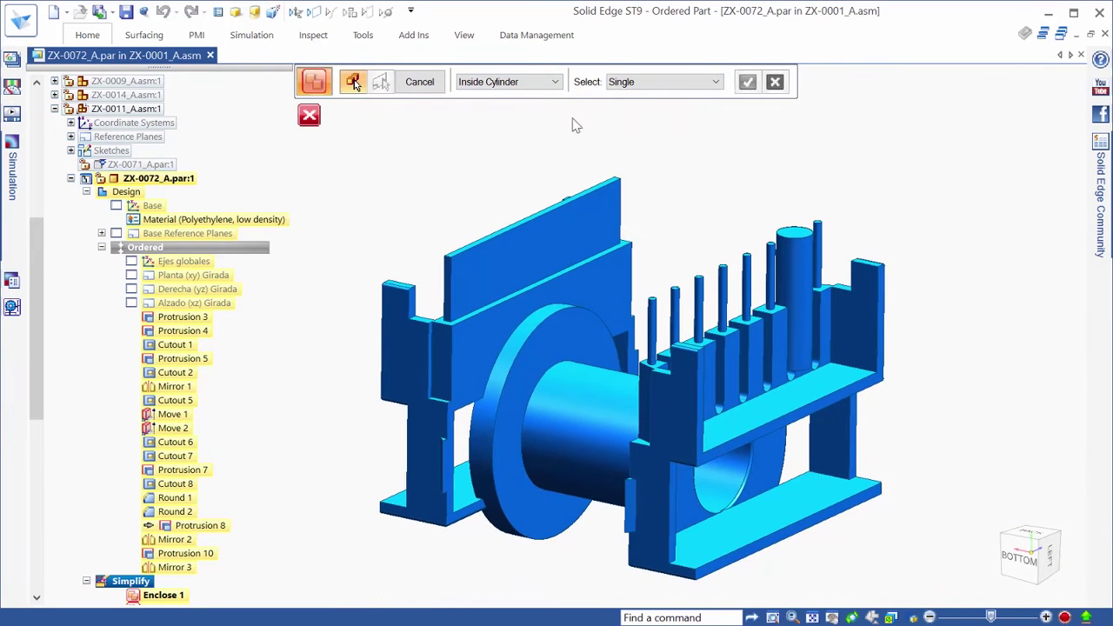
# Enclose the entire coil former in a Box with a 1.00 mm offset, using Body as the selection type.
pyautogui.click(555, 85)
pyautogui.click(491, 93)
pyautogui.click(616, 83)
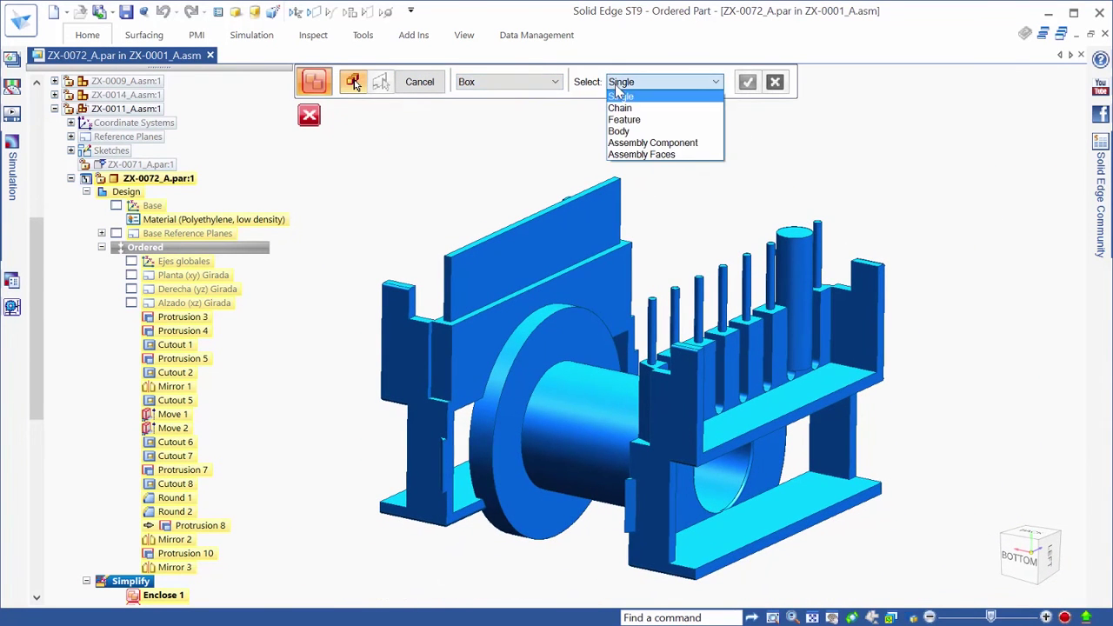
pyautogui.click(619, 132)
pyautogui.click(611, 234)
pyautogui.rightClick(857, 148)
pyautogui.click(613, 224)
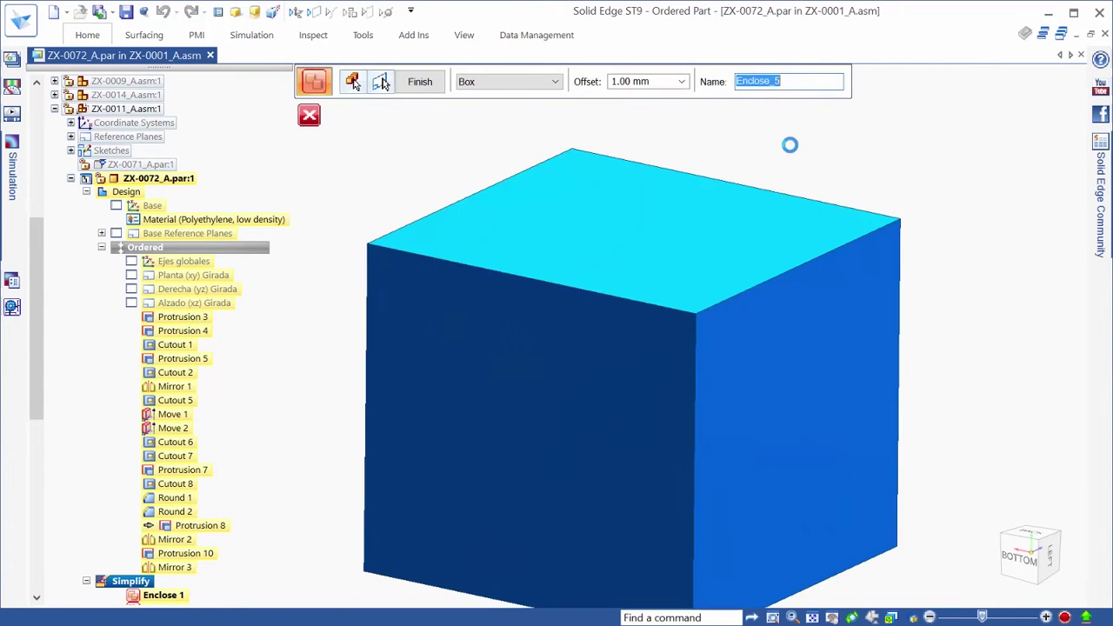
pyautogui.click(422, 82)
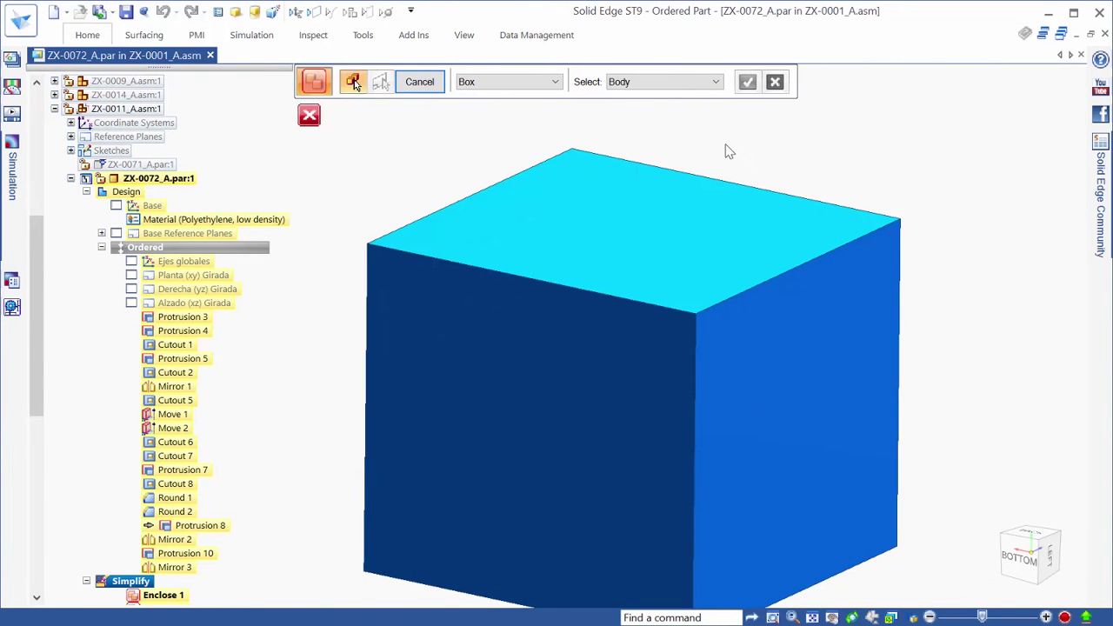
pyautogui.press('Escape')
# Set the display sharpness to 3 and close the in-place part edit to return to the assembly.
pyautogui.hotkey('shift', 'Left')
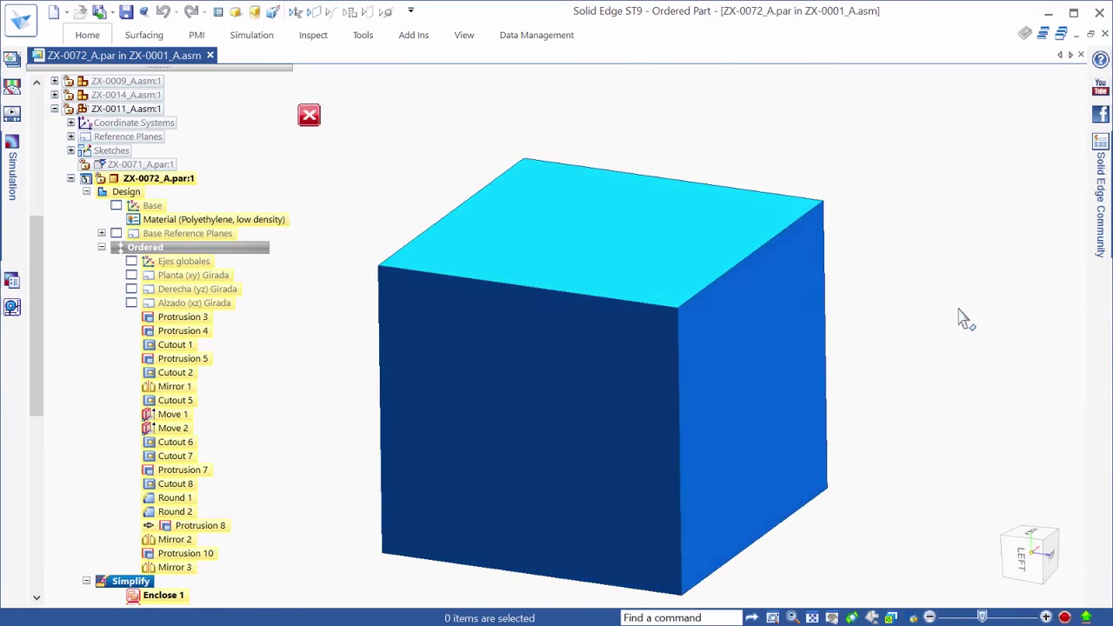
pyautogui.moveTo(964, 318); pyautogui.dragTo(450, 271, button='middle')
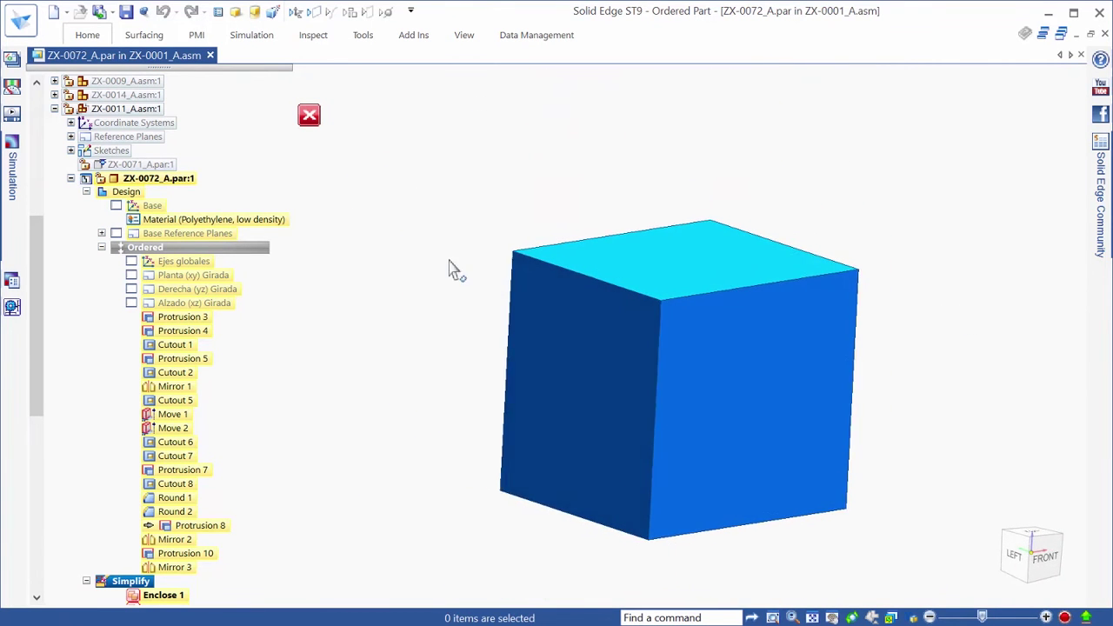
pyautogui.click(461, 37)
pyautogui.moveTo(619, 98)
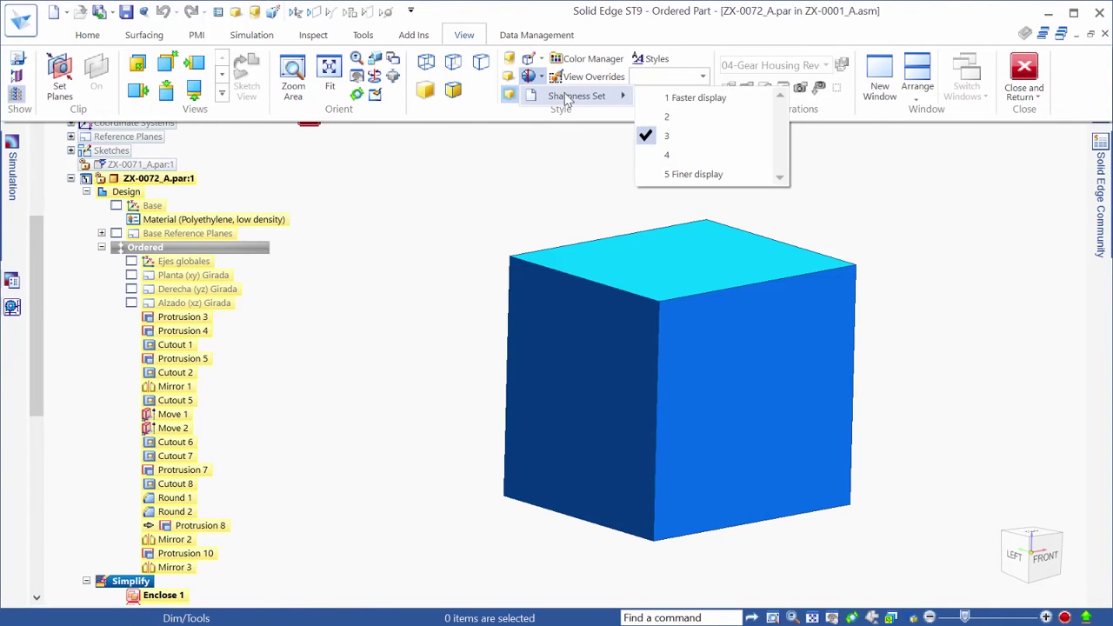
pyautogui.click(673, 129)
pyautogui.click(310, 115)
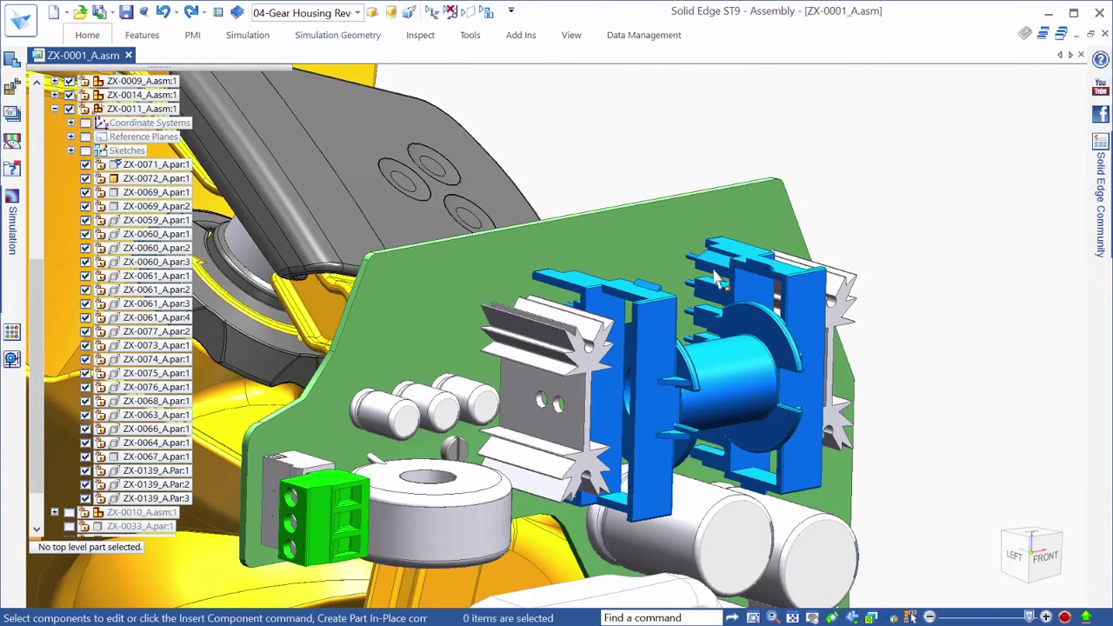
# Show the coil former ZX-0072_A.par in its simplified representation in the assembly.
pyautogui.rightClick(716, 273)
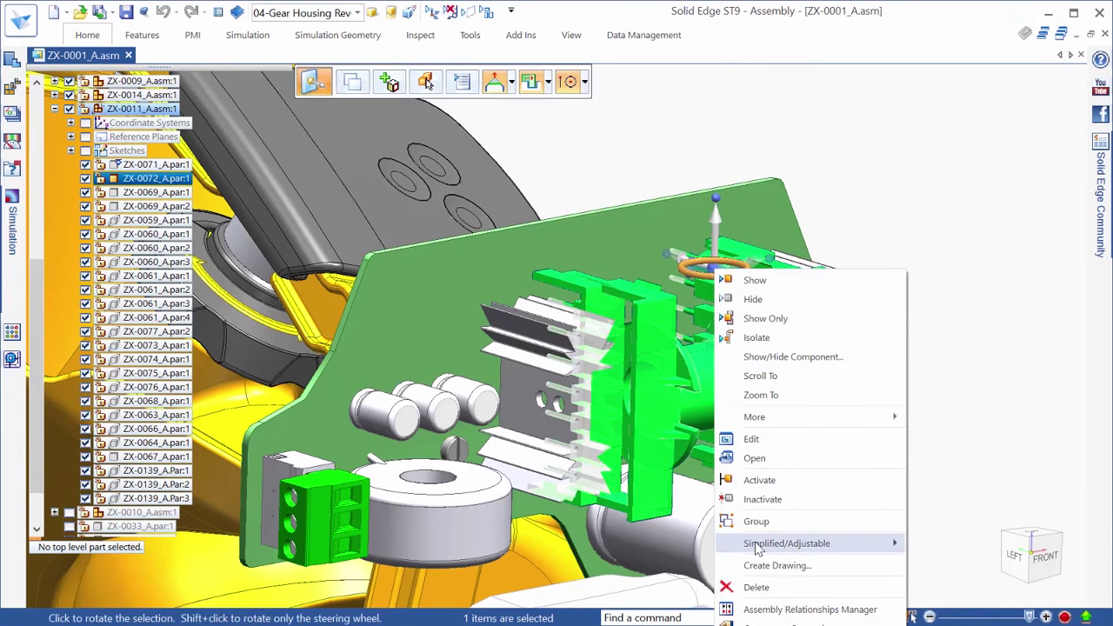
pyautogui.moveTo(756, 548)
pyautogui.click(943, 544)
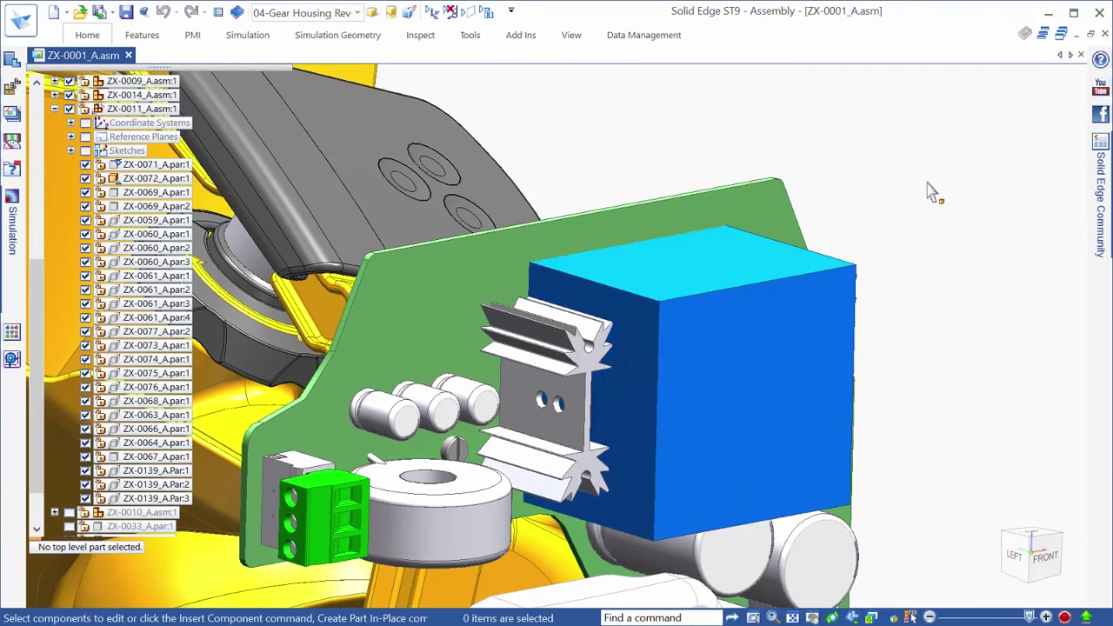
pyautogui.hotkey('ctrl', 'shift', 'f')
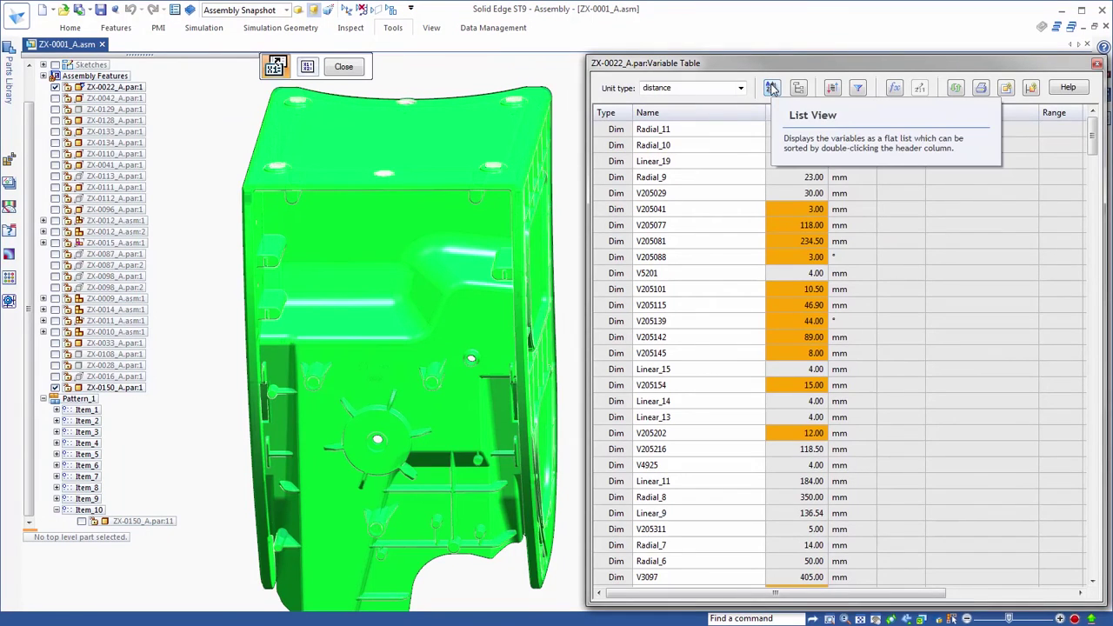
# Show the ZX-0022_A.par variables by feature structure and expand the LargeCutout and SmallCutout groups.
pyautogui.click(799, 89)
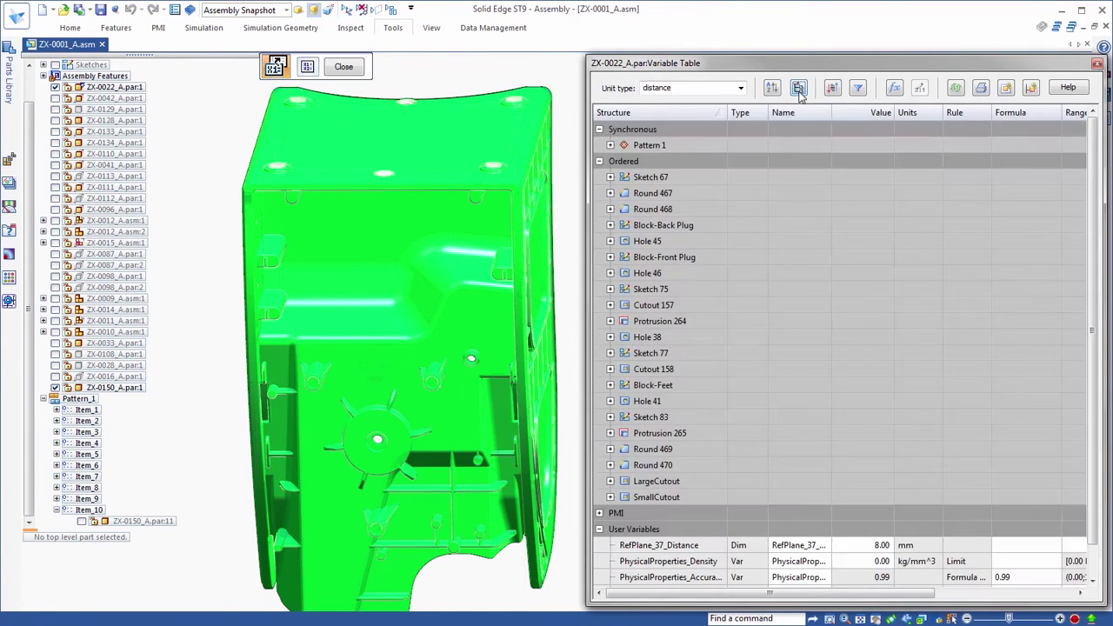
pyautogui.moveTo(1094, 181); pyautogui.dragTo(1099, 131)
pyautogui.scroll(5, 452, 574)
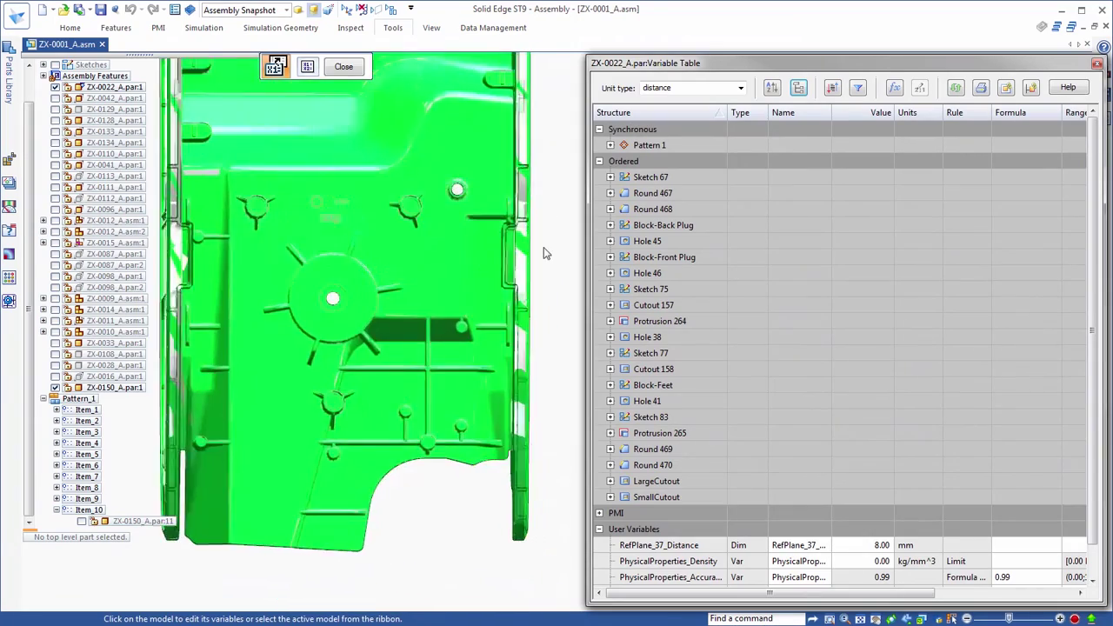
pyautogui.scroll(3, 452, 591)
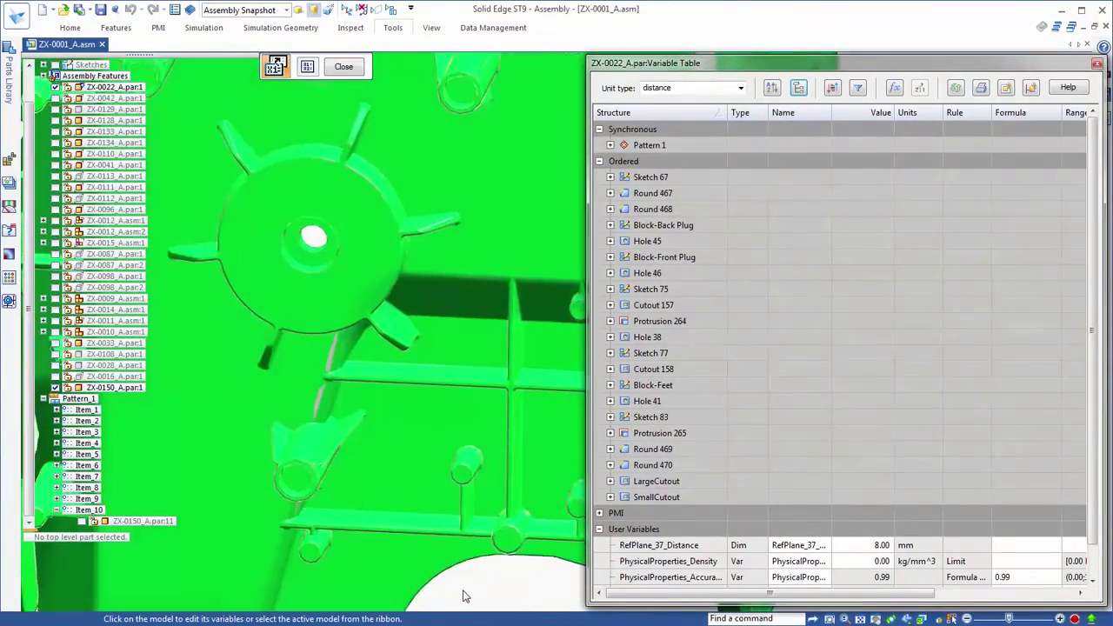
pyautogui.click(611, 481)
pyautogui.click(610, 530)
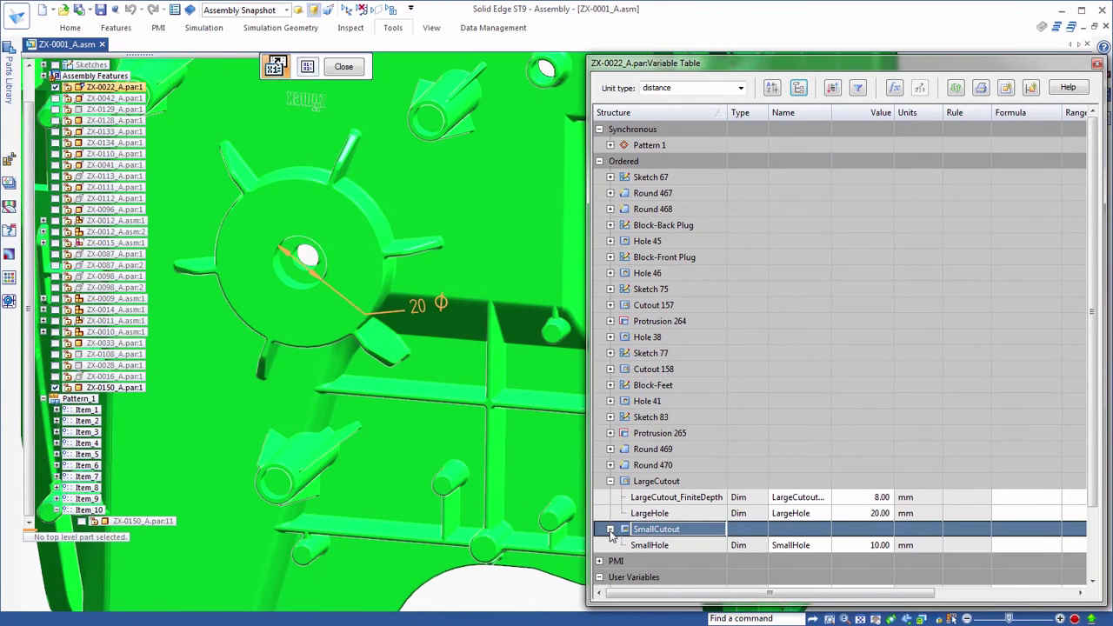
# Set the LargeHole dimension to 30 mm.
pyautogui.click(882, 513)
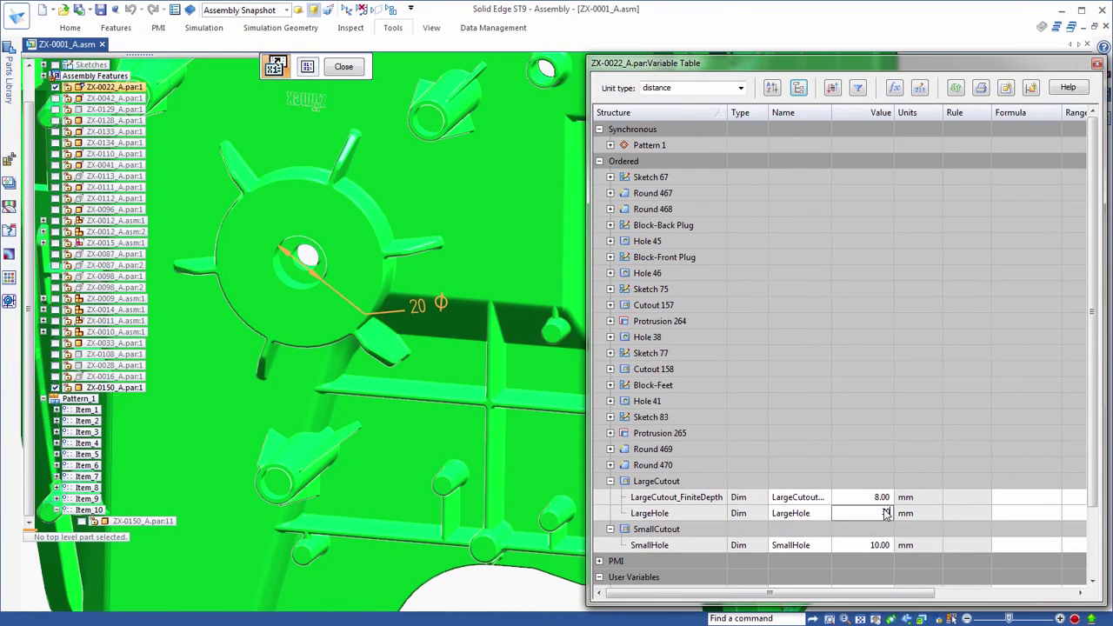
pyautogui.write('30')
pyautogui.press('Return')
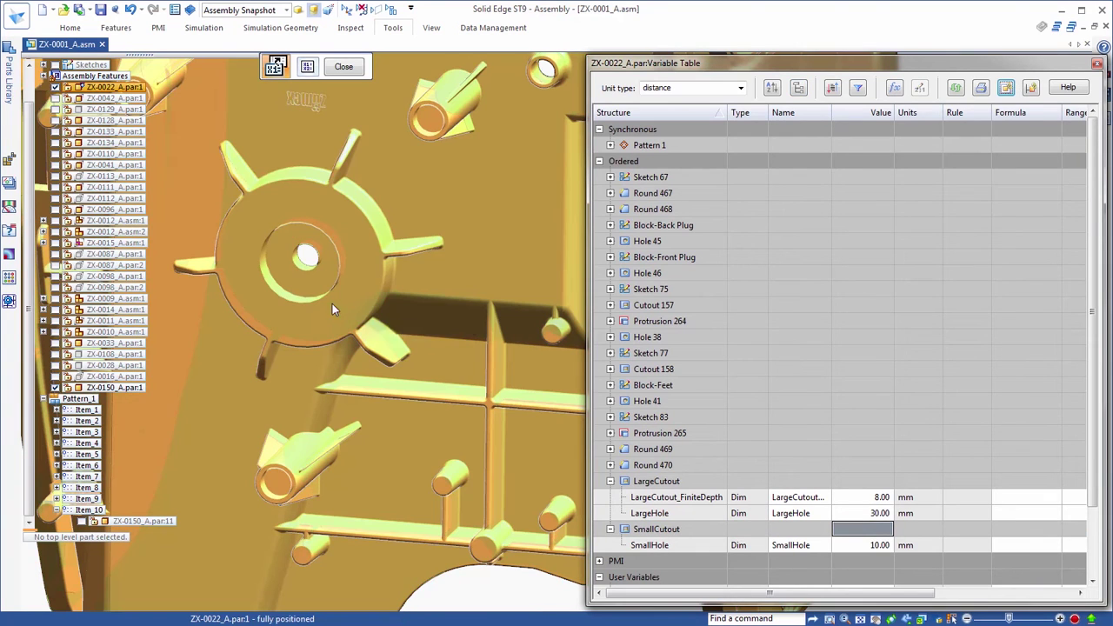
# Drive the LargeHole dimension with the formula SmallHole +10.
pyautogui.click(1019, 514)
pyautogui.write('S')
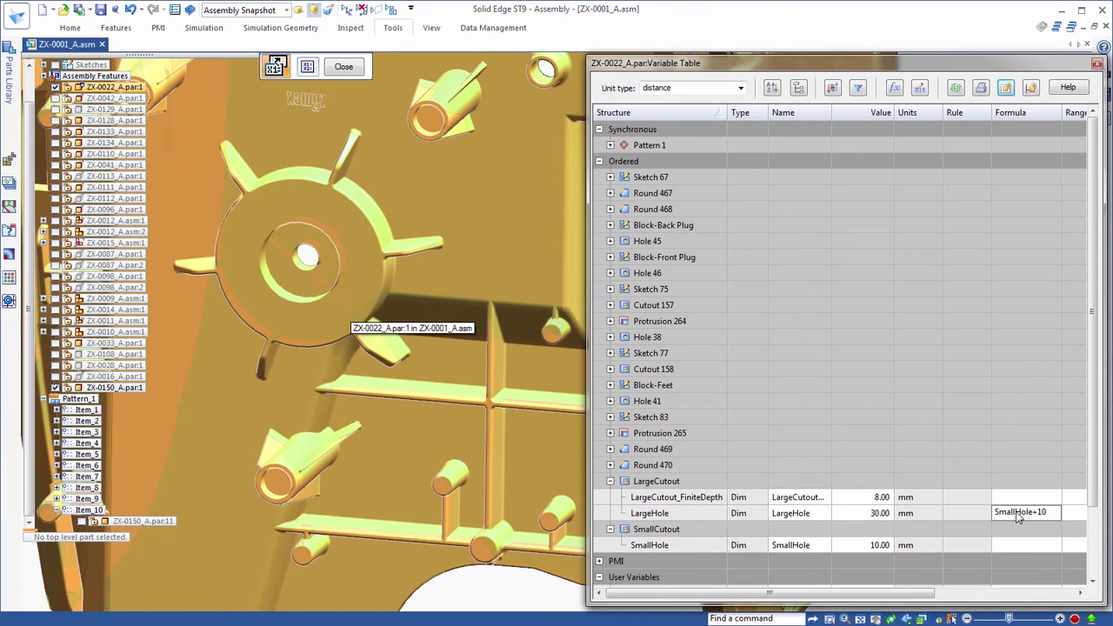
pyautogui.write('mallHole +10')
# Set the SmallHole dimension to 45 mm.
pyautogui.click(881, 545)
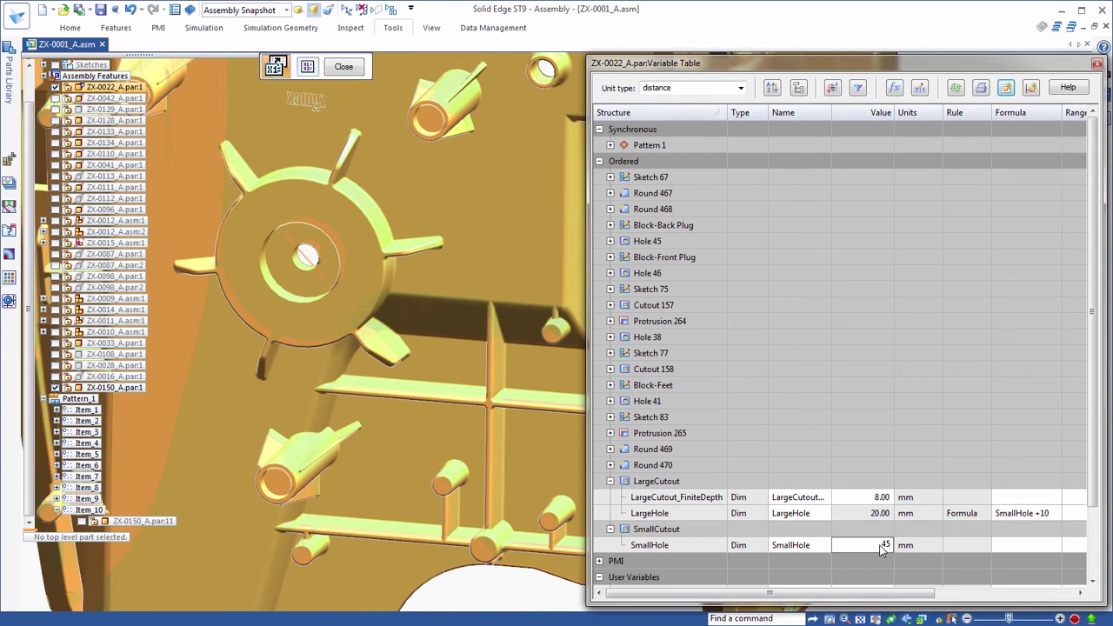
pyautogui.write('45')
pyautogui.press('Return')
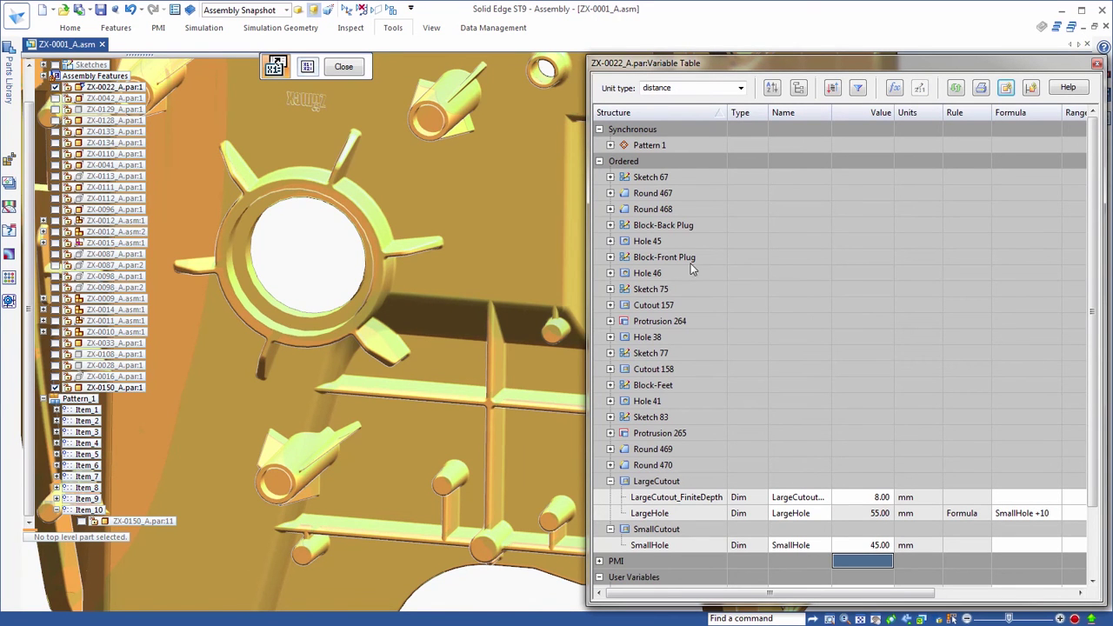
# Expand the Block-Feet sketch variables and set the Foot_Master angle to 90°, and finally to 135°.
pyautogui.click(317, 274)
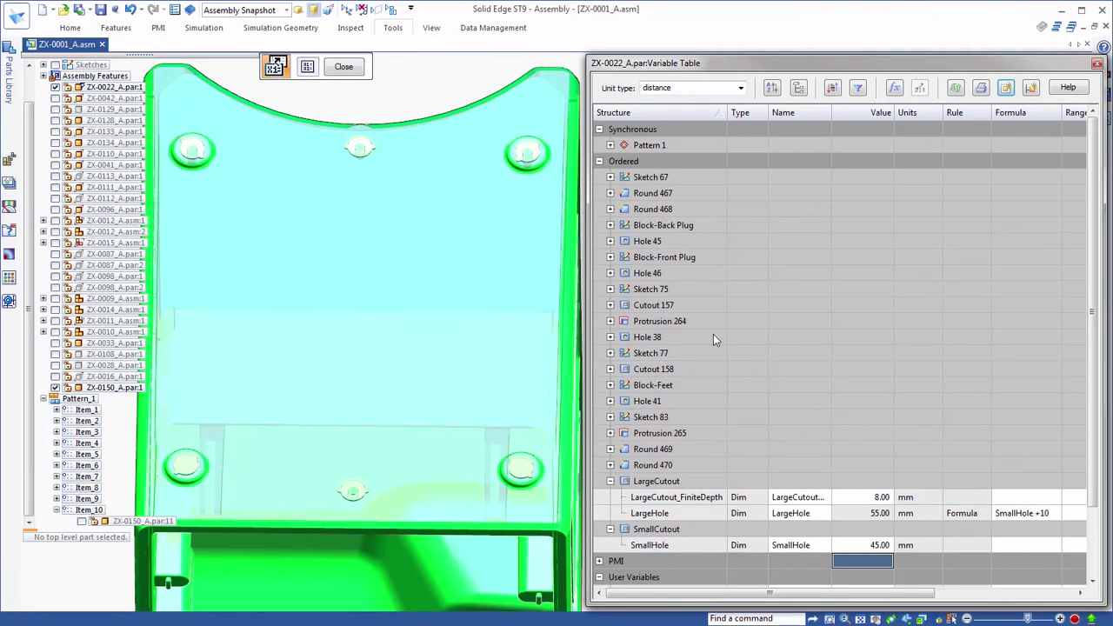
pyautogui.click(610, 385)
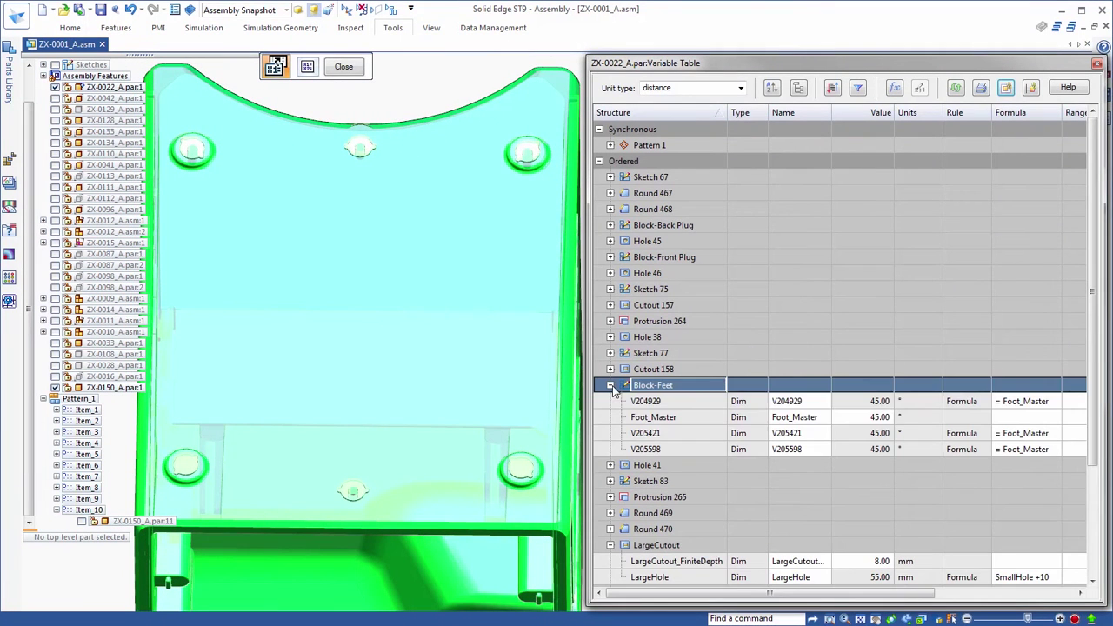
pyautogui.click(880, 417)
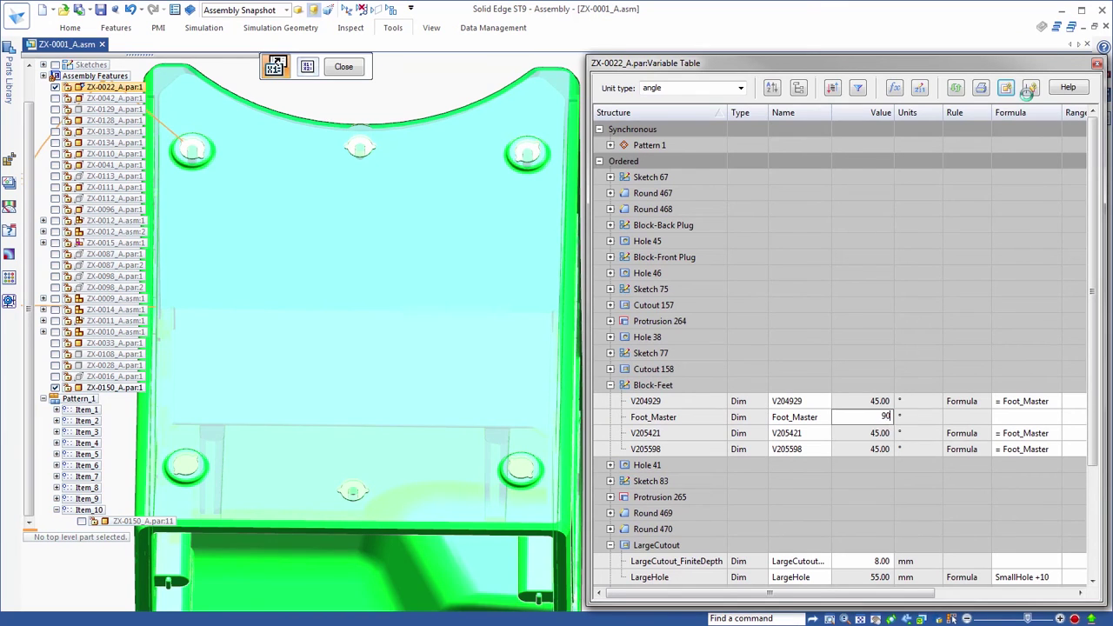
pyautogui.press('Return')
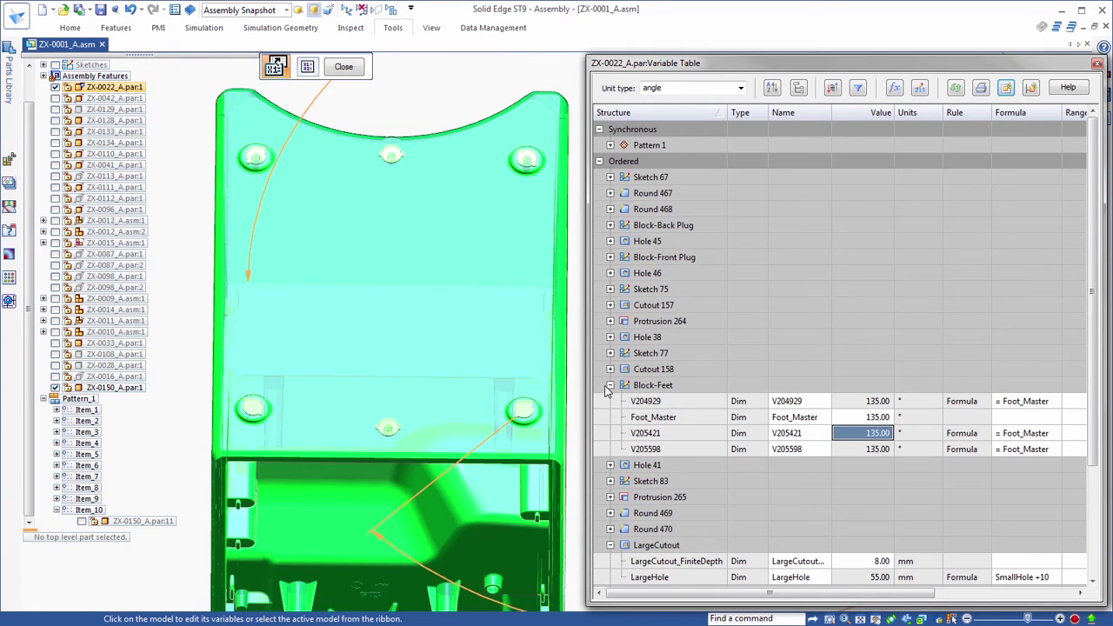
# Collapse the Block-Feet, LargeCutout and SmallCutout variable groups.
pyautogui.click(611, 385)
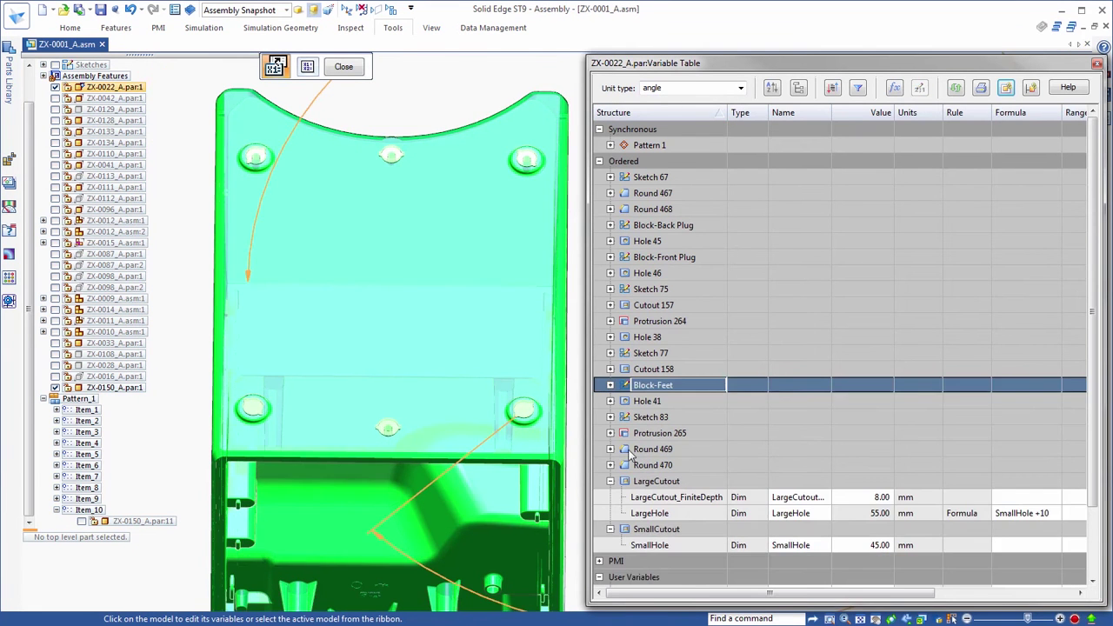
pyautogui.click(610, 481)
pyautogui.click(610, 496)
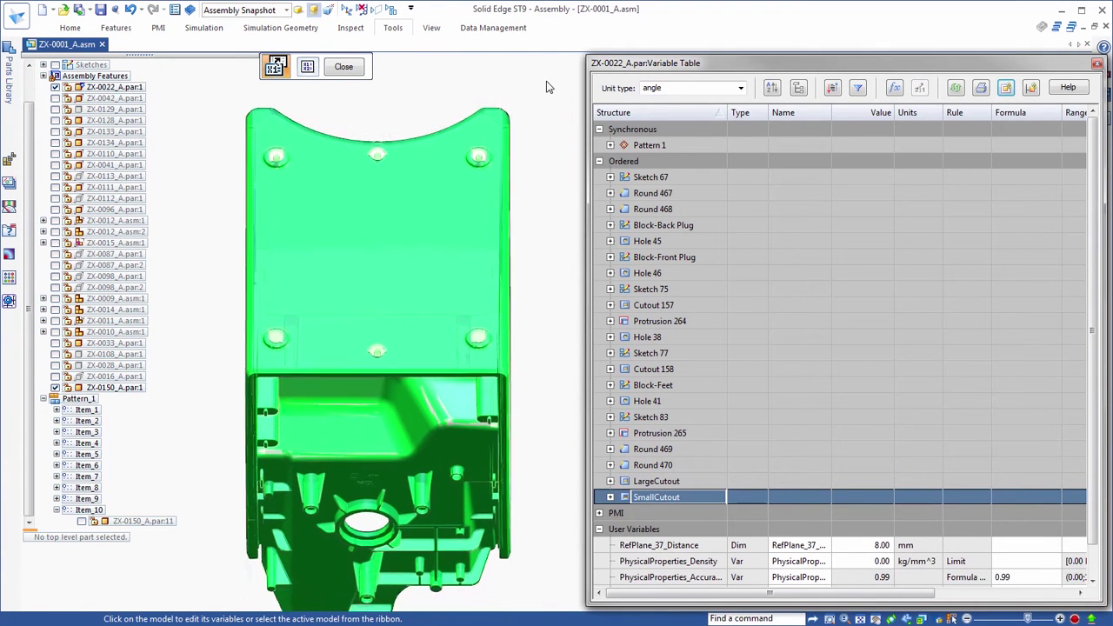
# Display the variables as a flat list and apply a custom sort by Name in ascending order, with a second sort level added.
pyautogui.click(772, 89)
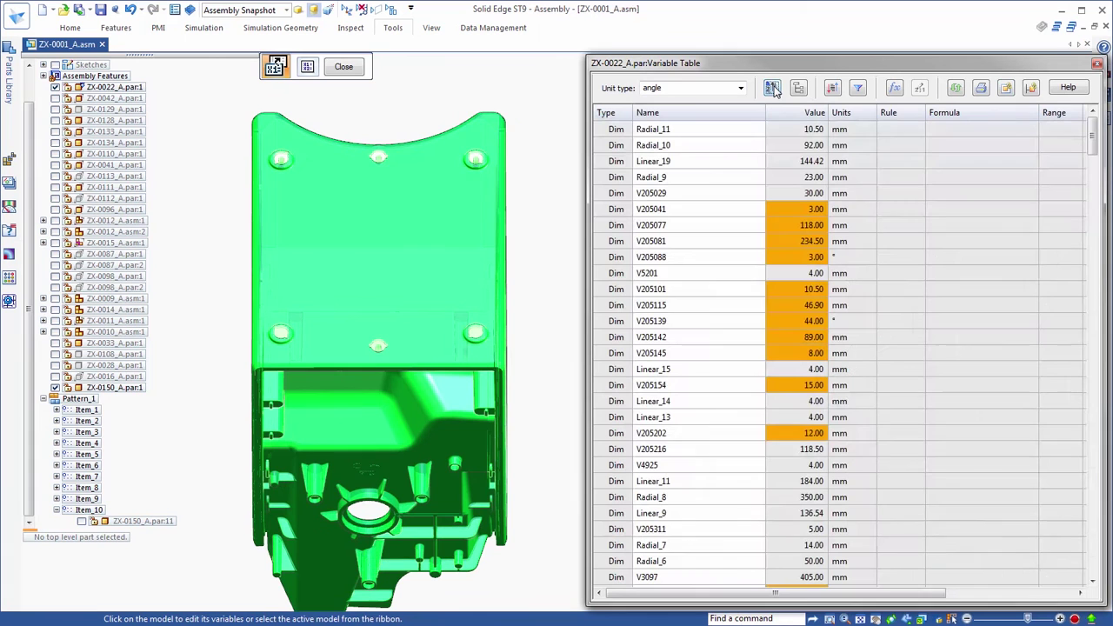
pyautogui.click(833, 89)
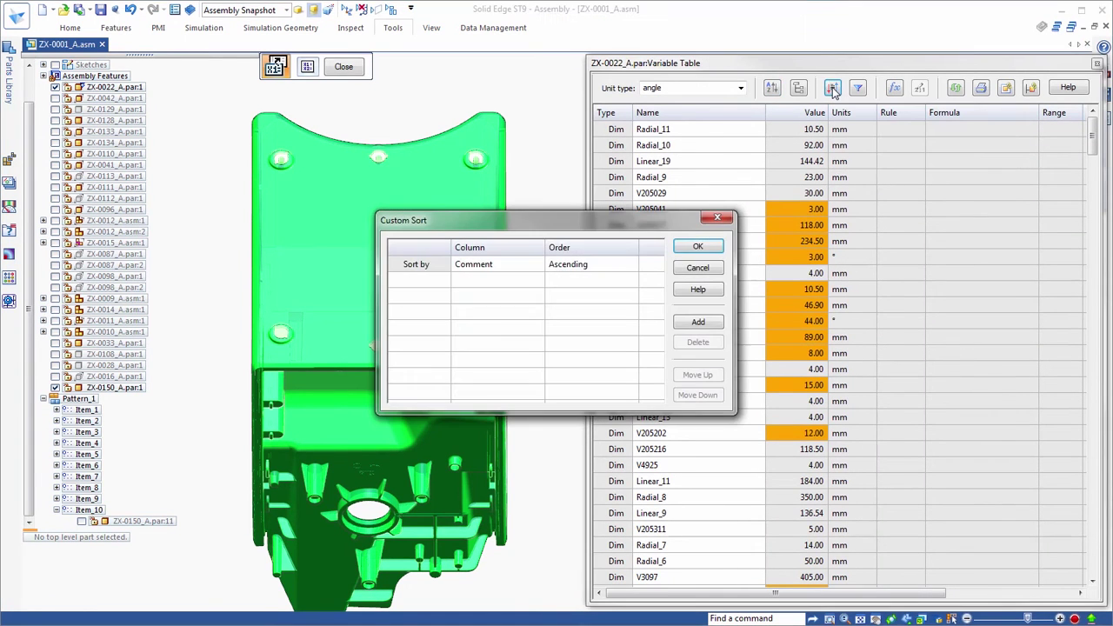
pyautogui.click(544, 265)
pyautogui.click(539, 265)
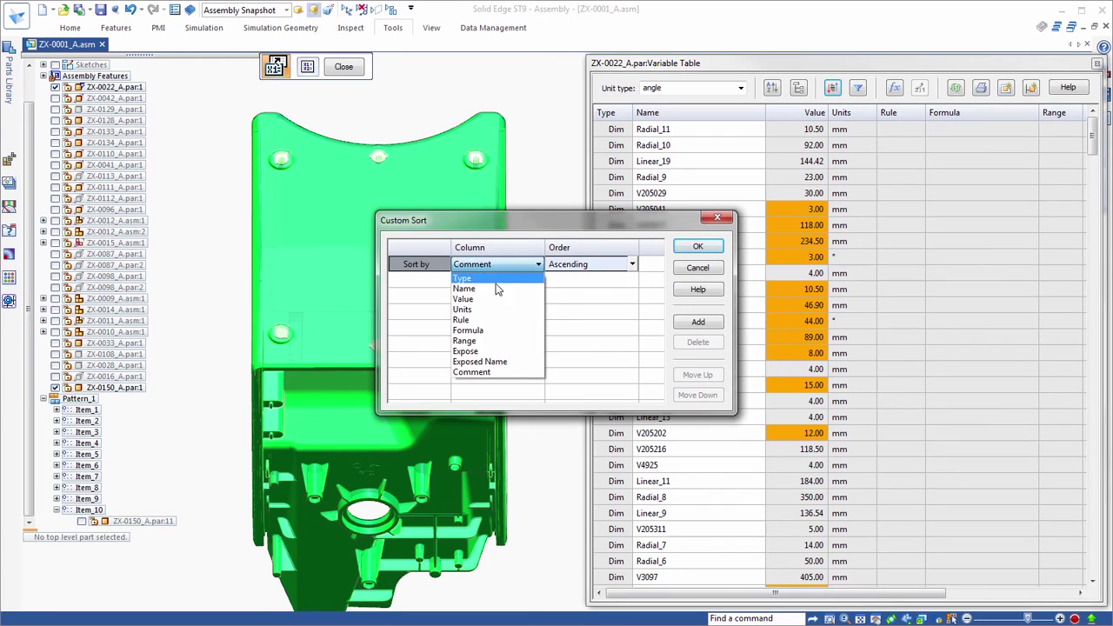
pyautogui.click(491, 287)
pyautogui.click(697, 322)
pyautogui.click(495, 280)
pyautogui.click(538, 280)
pyautogui.click(500, 305)
pyautogui.click(700, 247)
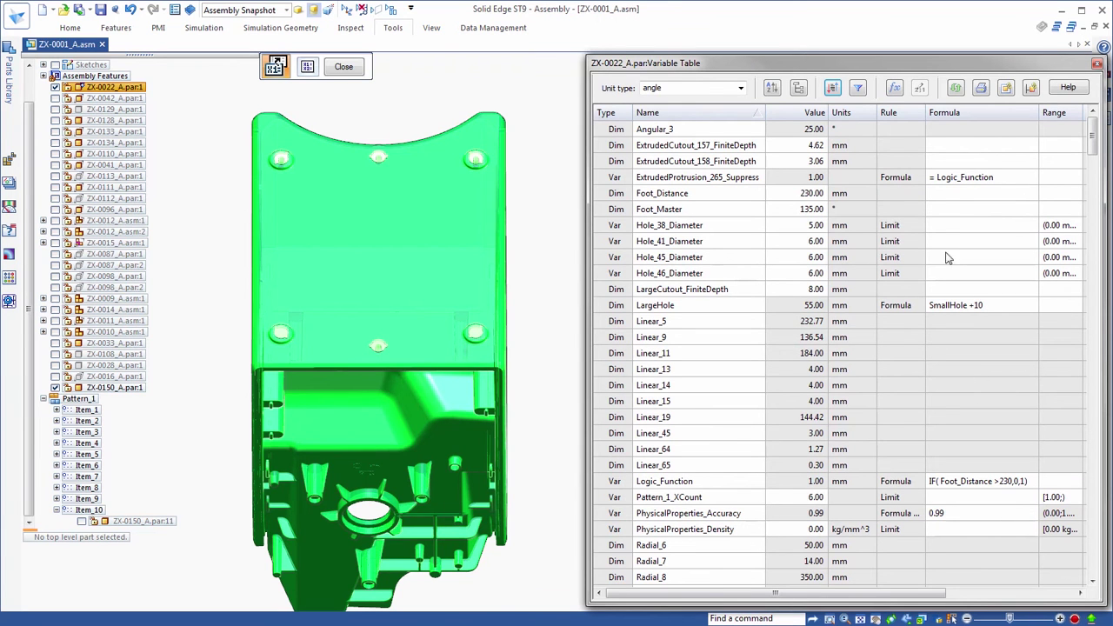
# Examine the Math & Trig and Logical categories in the Function Wizard, including the argument page, and leave without inserting a function.
pyautogui.click(895, 90)
pyautogui.moveTo(764, 82); pyautogui.dragTo(831, 128)
pyautogui.click(700, 195)
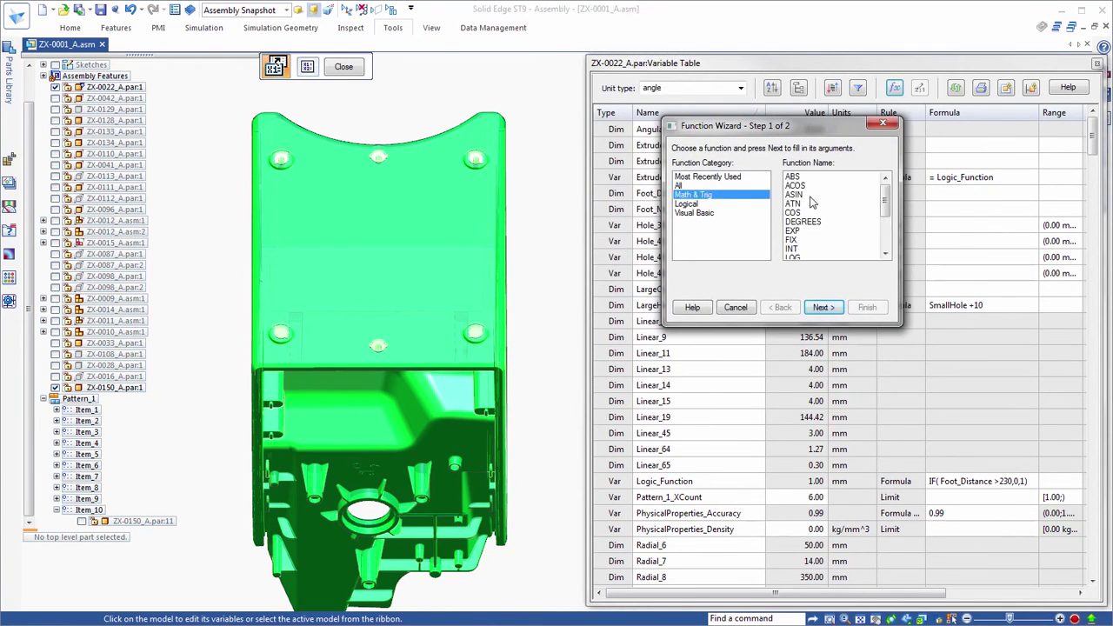
pyautogui.moveTo(887, 203); pyautogui.dragTo(886, 233)
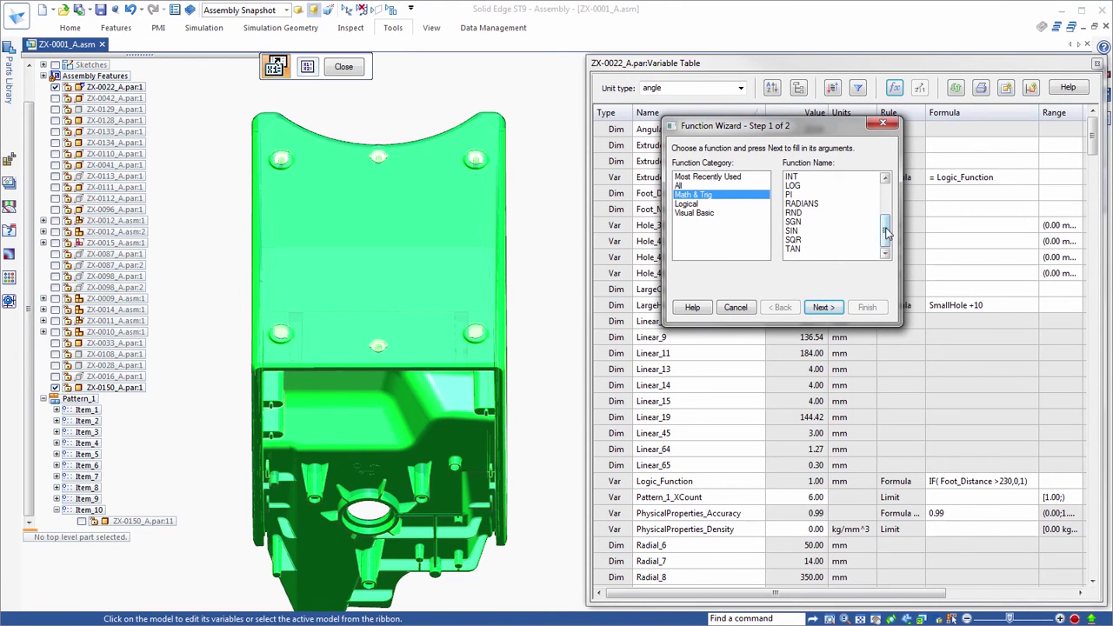
pyautogui.click(686, 203)
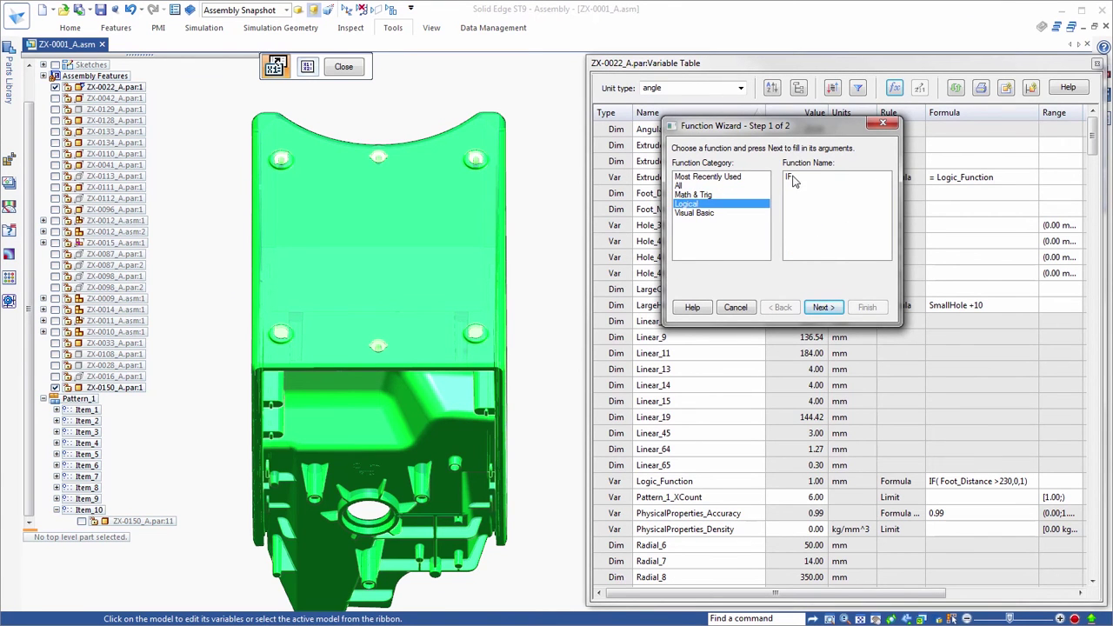
pyautogui.click(823, 307)
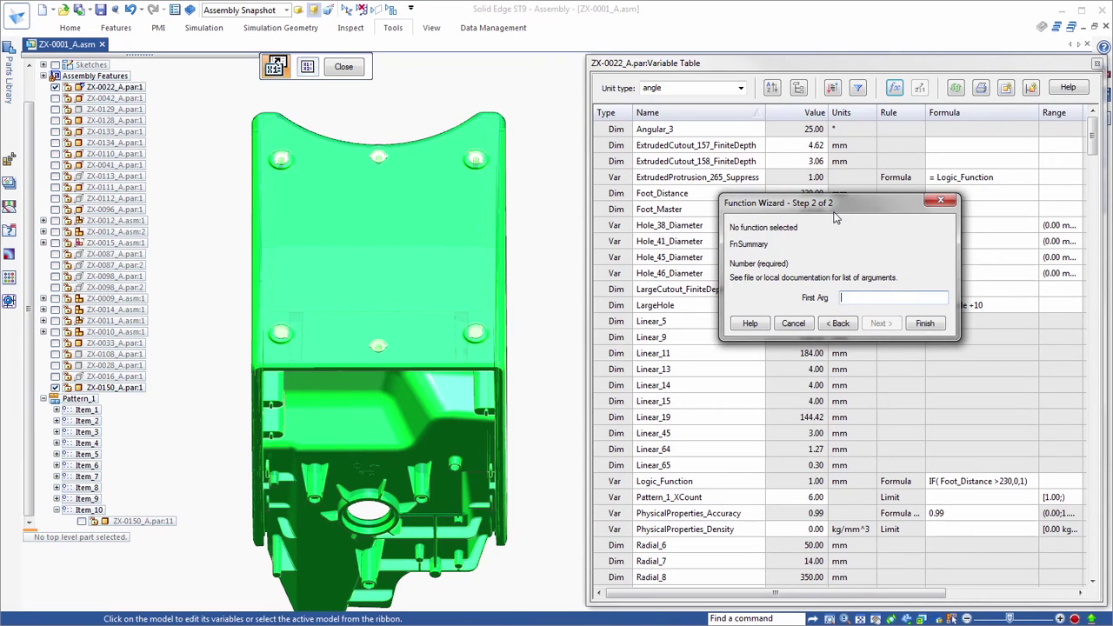
pyautogui.click(941, 202)
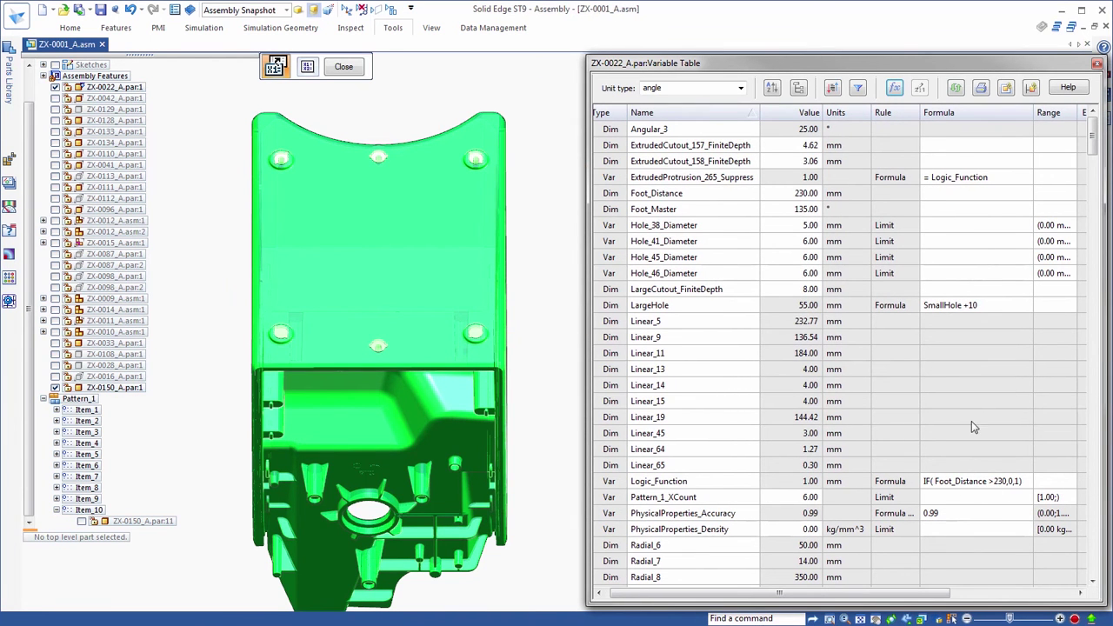
# Set the Foot_Distance dimension to 250 mm and close the Variable Table.
pyautogui.click(807, 194)
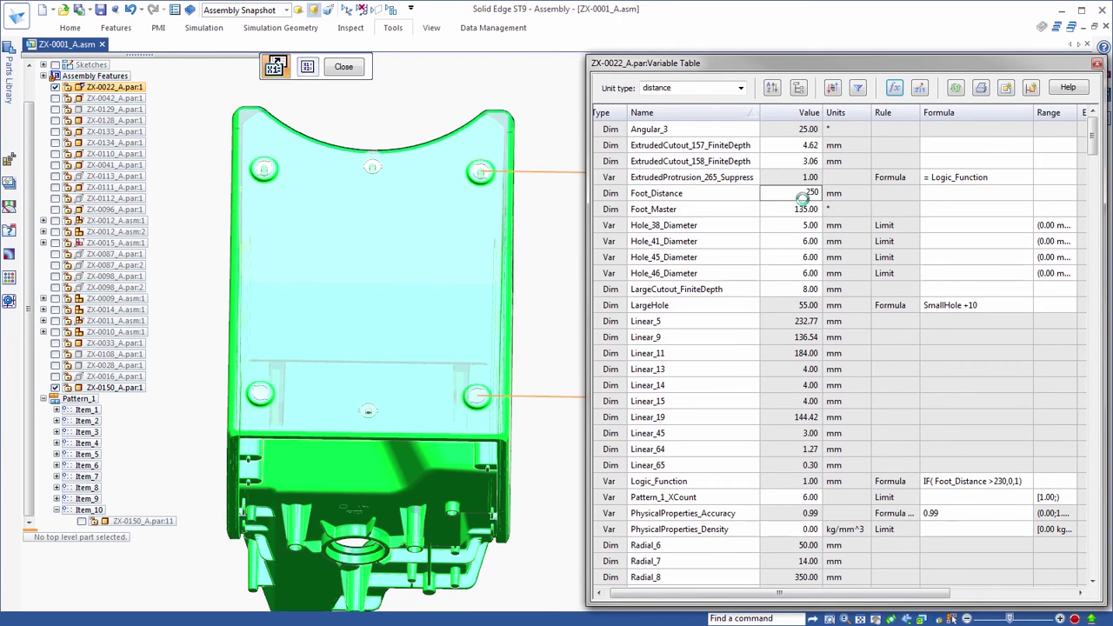
pyautogui.click(807, 207)
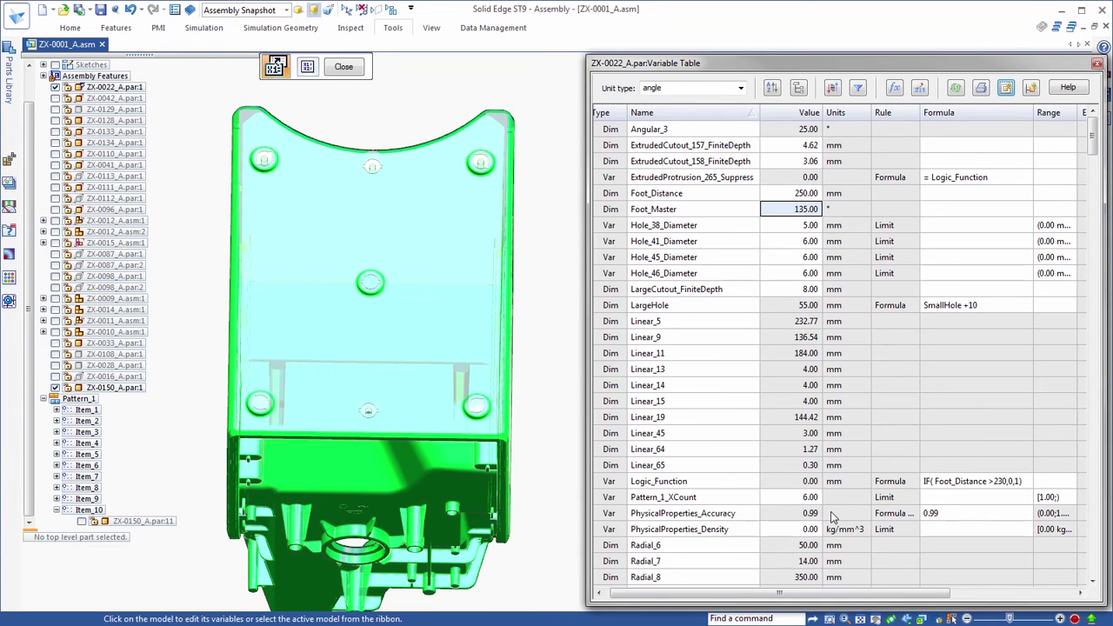
pyautogui.click(1097, 67)
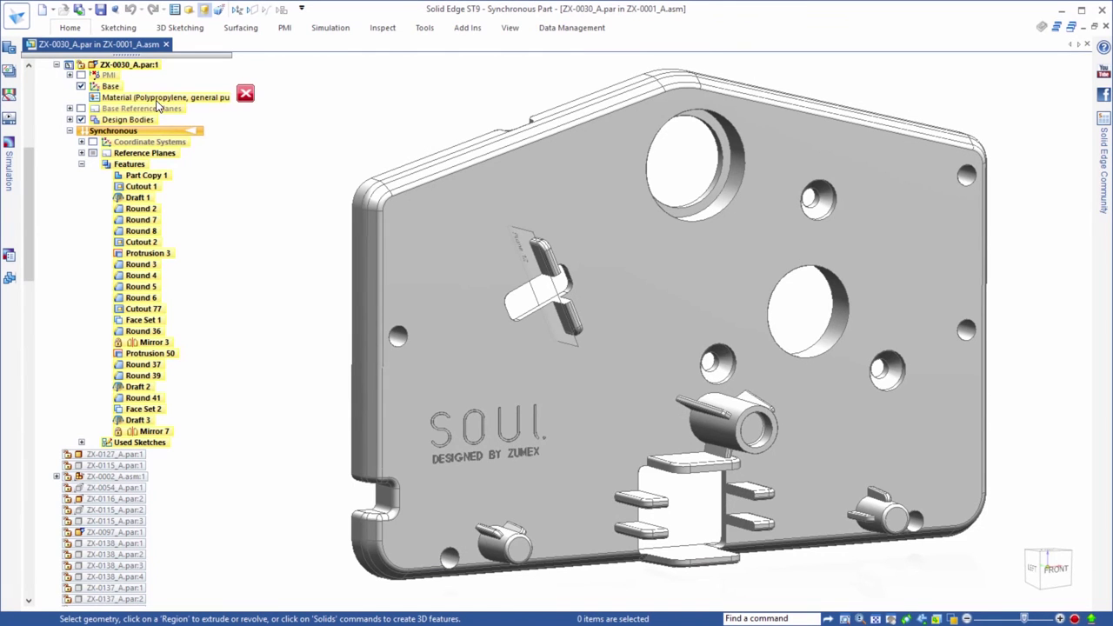
# Check the ZX-0030_A part for out-of-date material and update the Polypropylene, general purpose properties in the Material Table.
pyautogui.click(159, 100)
pyautogui.rightClick(159, 104)
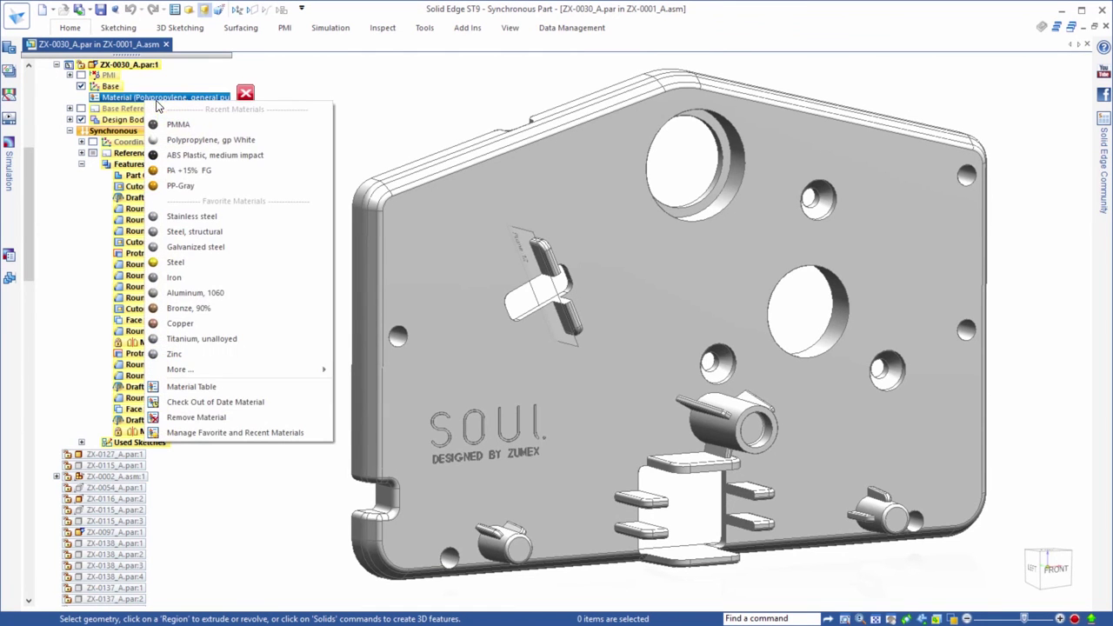
pyautogui.click(184, 403)
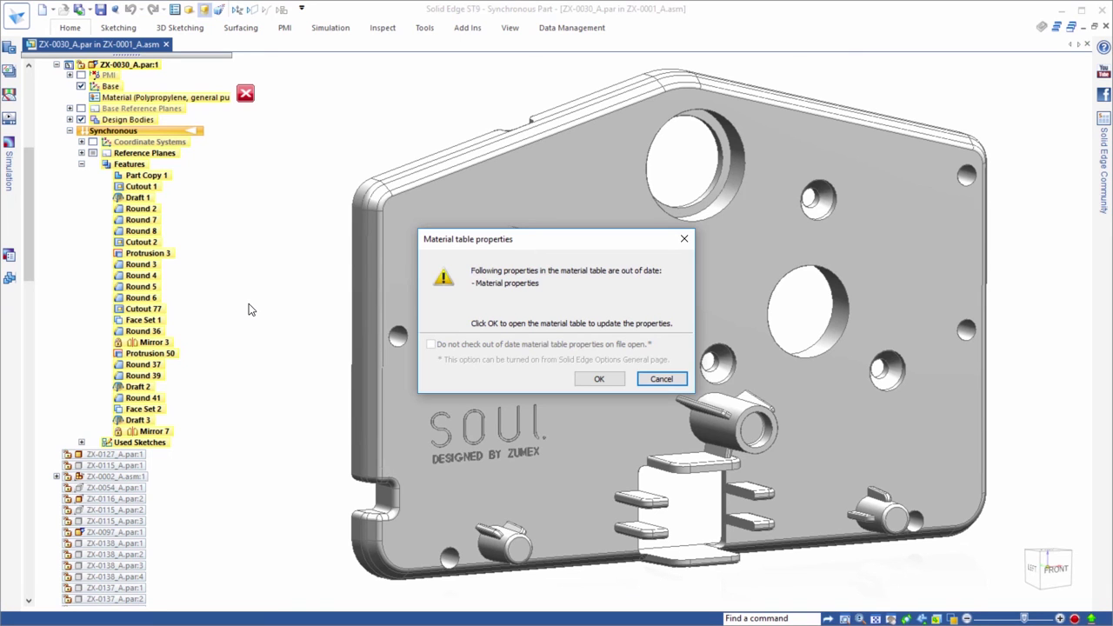
pyautogui.click(580, 378)
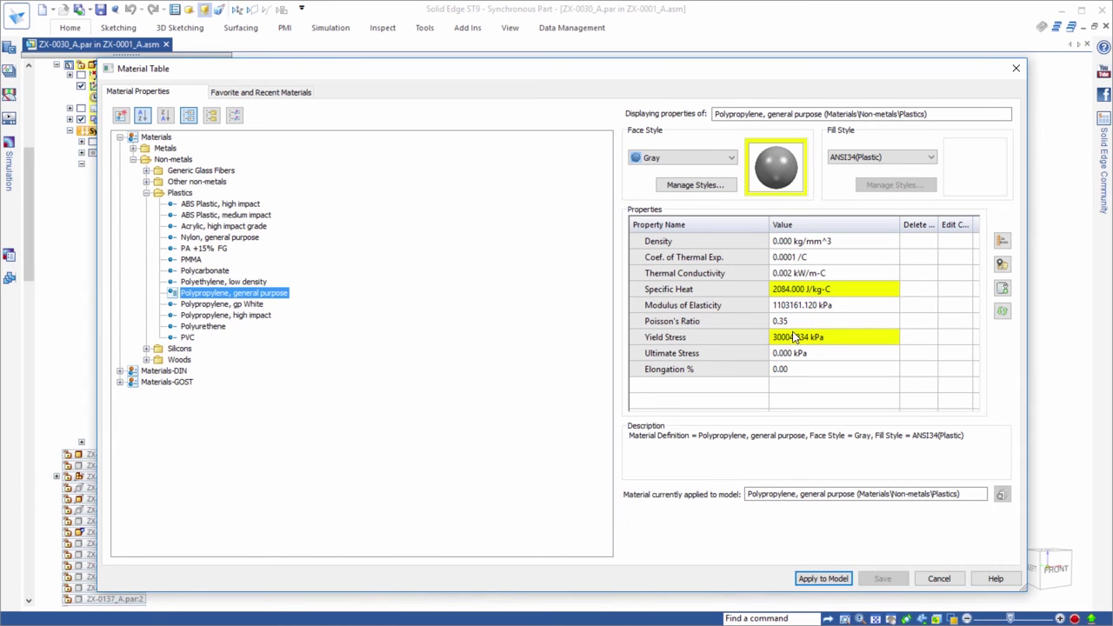
pyautogui.click(1000, 317)
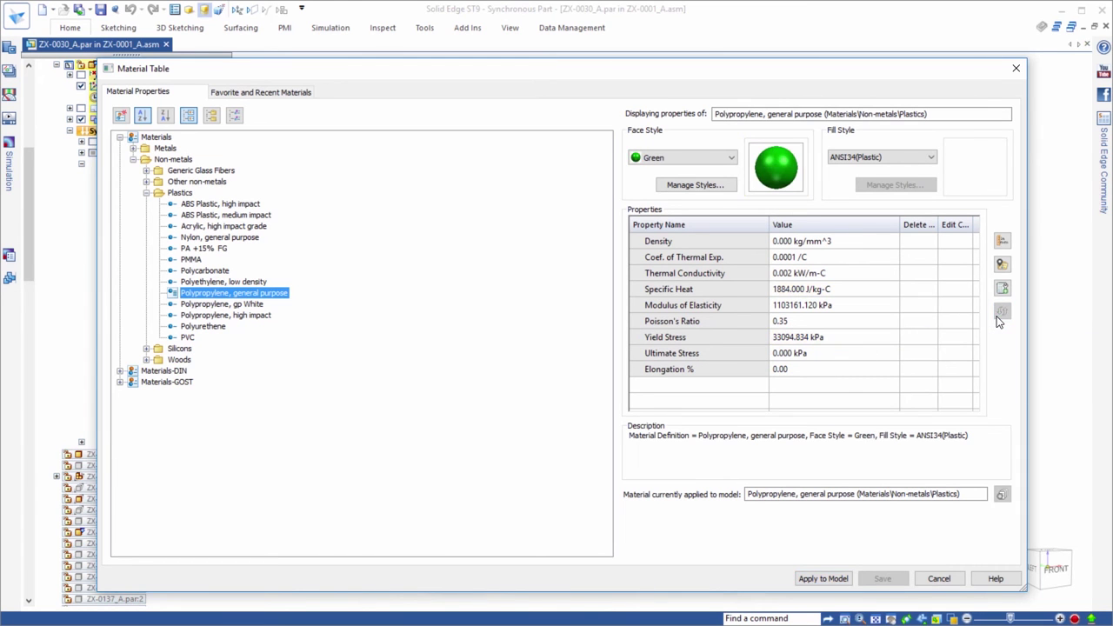
# Show the materials by category without libraries, then as one flat list sorted in descending alphabetical order.
pyautogui.click(211, 116)
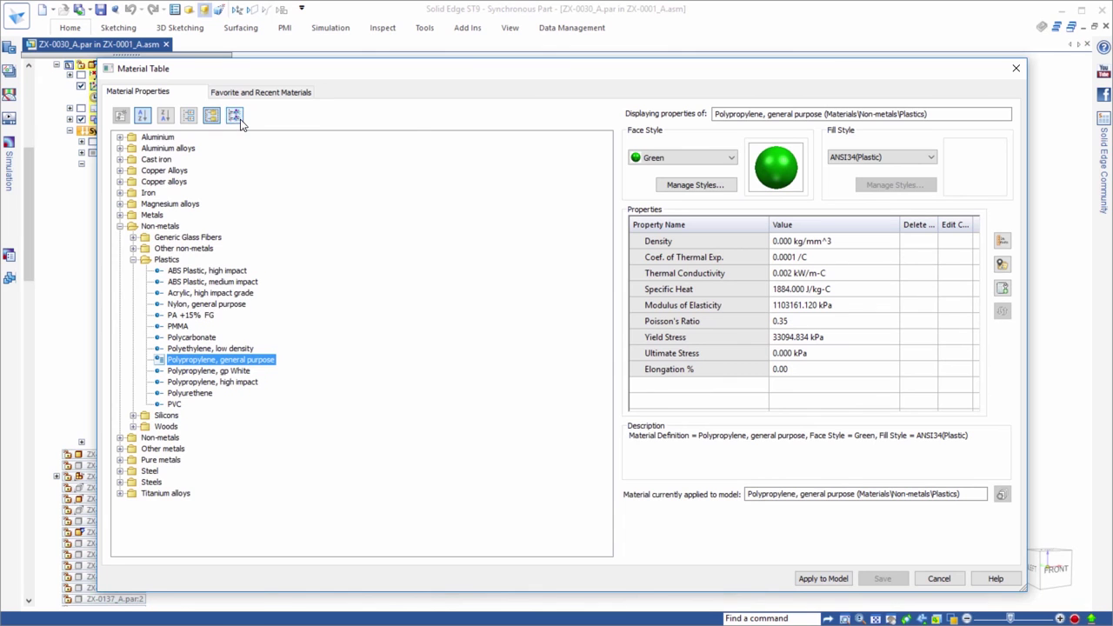
pyautogui.click(238, 118)
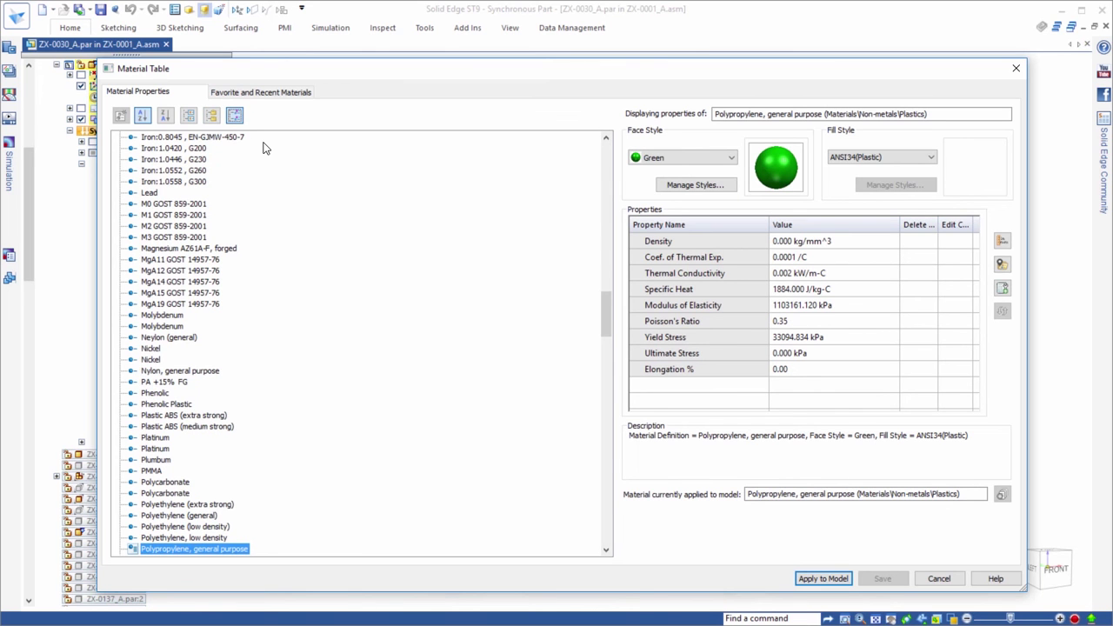
pyautogui.click(166, 116)
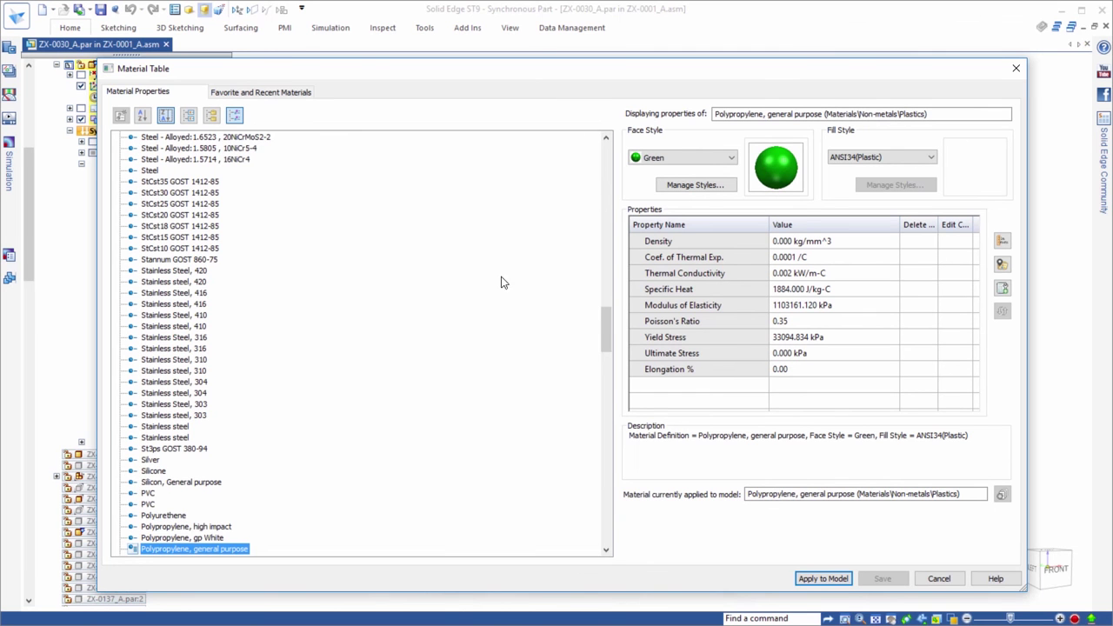
# Apply the Polypropylene, gp White material to the part and reorient the model view.
pyautogui.moveTo(609, 325); pyautogui.dragTo(606, 351)
pyautogui.click(223, 316)
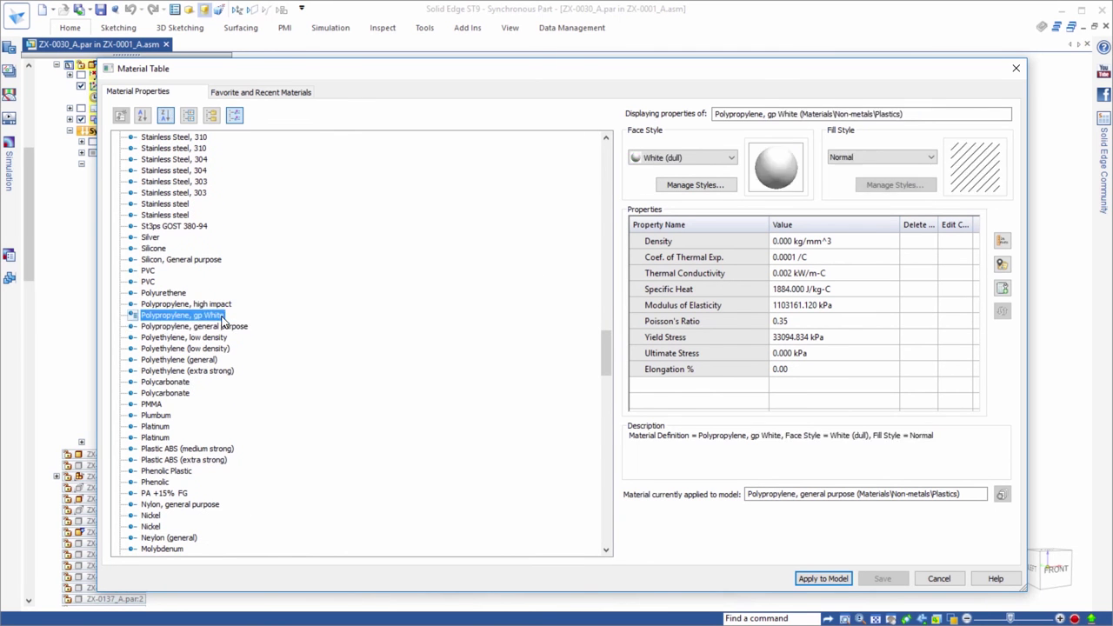
pyautogui.click(822, 578)
pyautogui.click(612, 373)
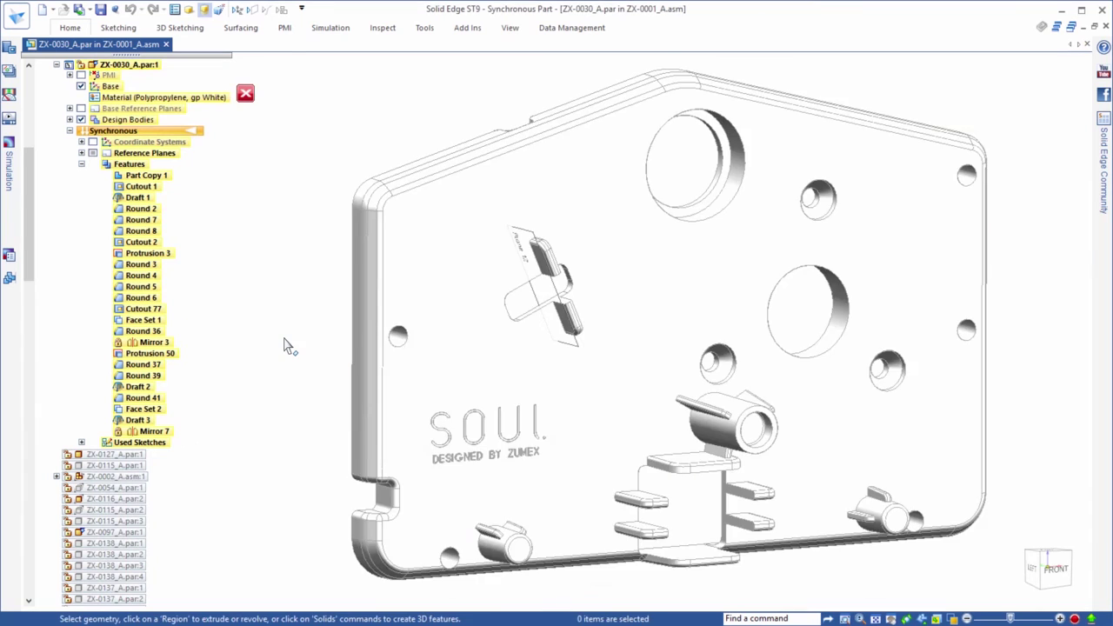
pyautogui.hotkey('ctrl', 'i')
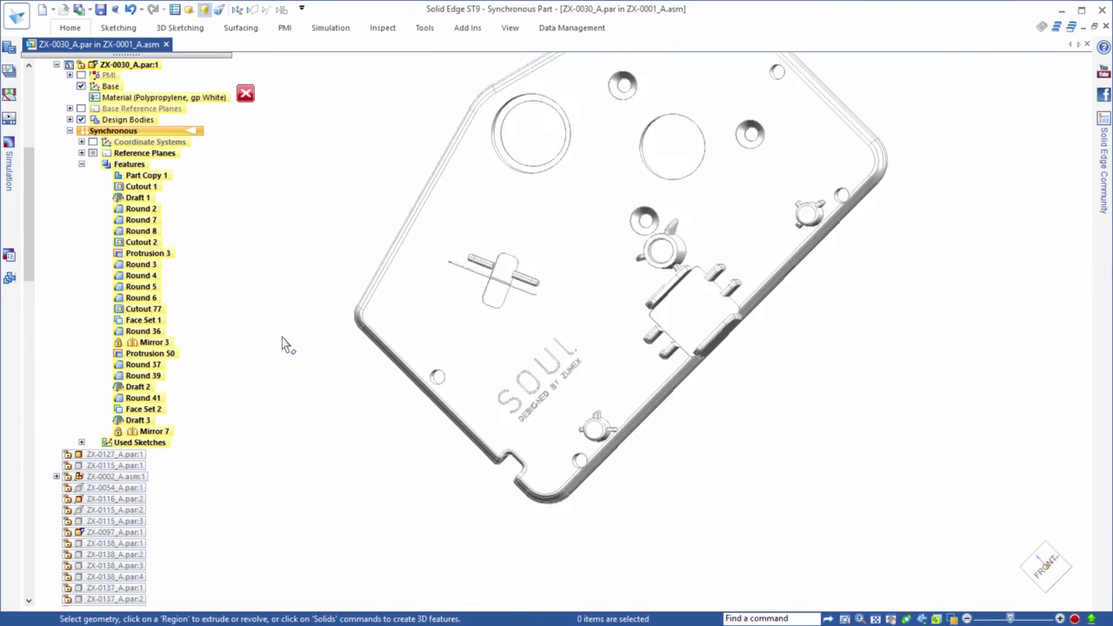